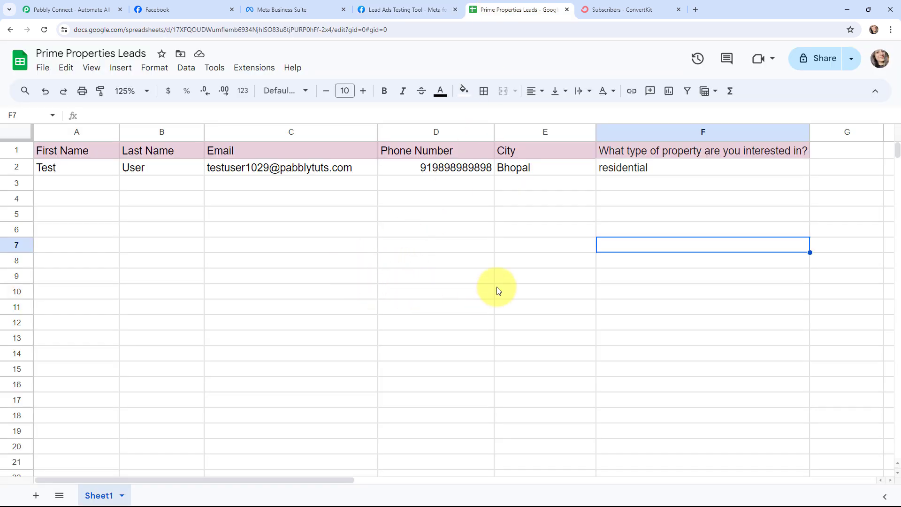
Step: Review the two confirmed subscribers in ConvertKit, then go to the Pabbly Connect homepage
{"action": "left_click", "coordinate": [605, 10]}
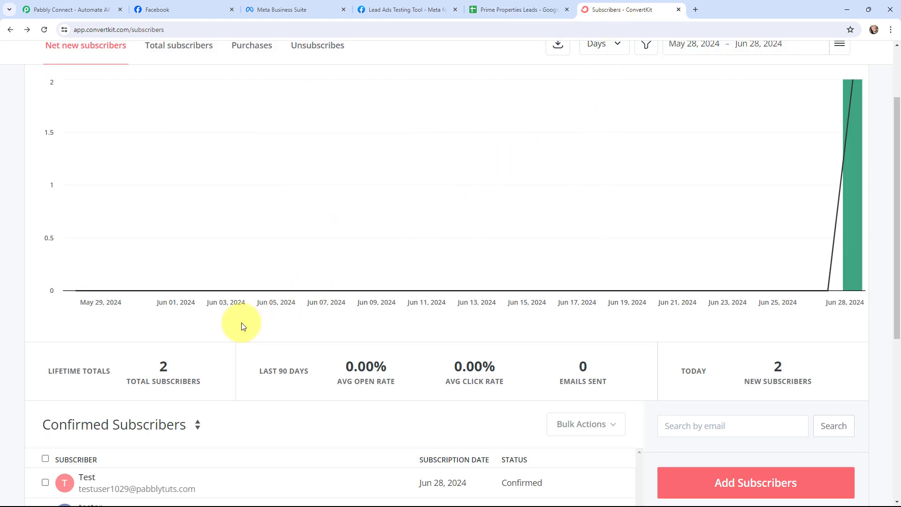
{"action": "scroll", "coordinate": [237, 334], "scroll_direction": "down", "scroll_amount": 1}
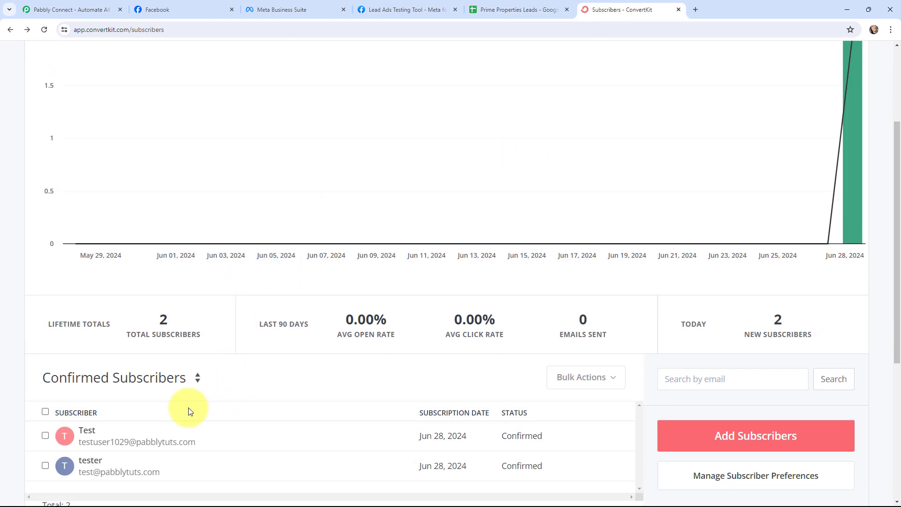
{"action": "left_click", "coordinate": [71, 9]}
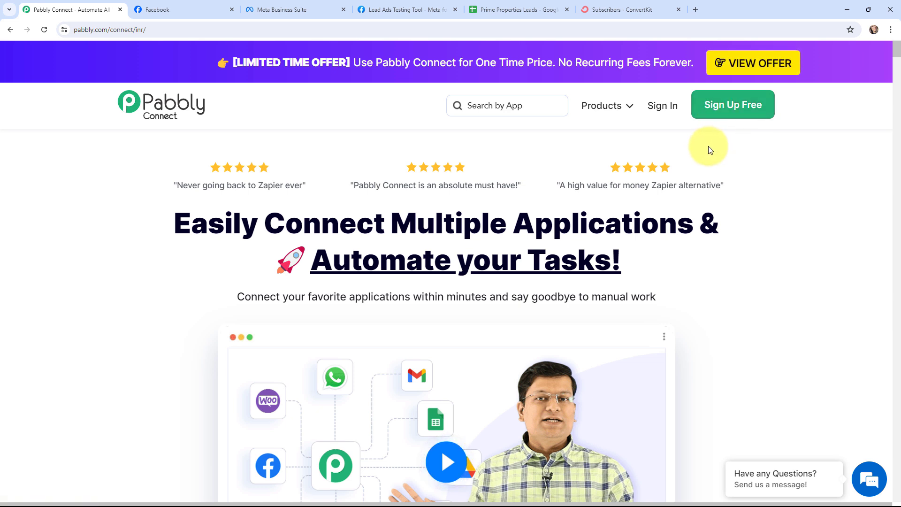
Step: Sign in to Pabbly and open the Pabbly Connect dashboard
{"action": "left_click", "coordinate": [665, 107]}
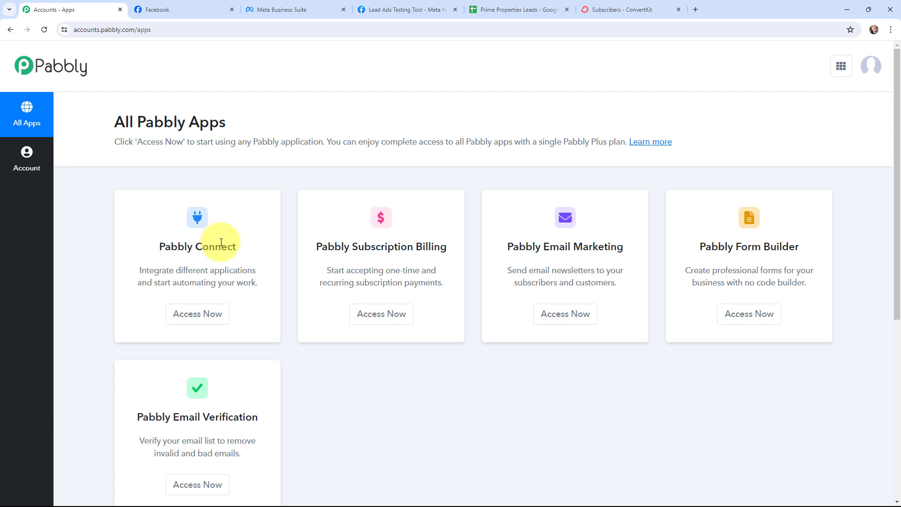
{"action": "left_click", "coordinate": [195, 318]}
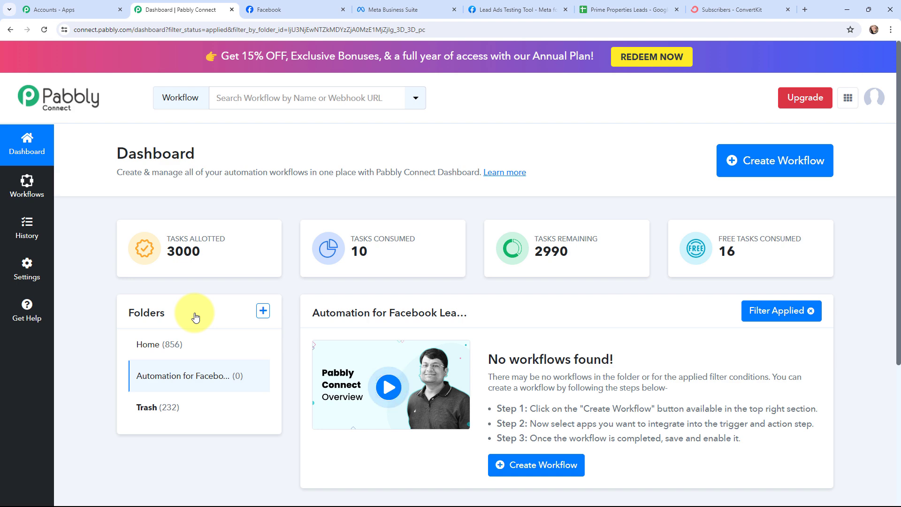
Step: Create a workflow named 'Add Facebook Lead Ads Leads in Google Sheets & Create a Subscriber in ConvertKit' in the current folder
{"action": "left_click", "coordinate": [759, 165]}
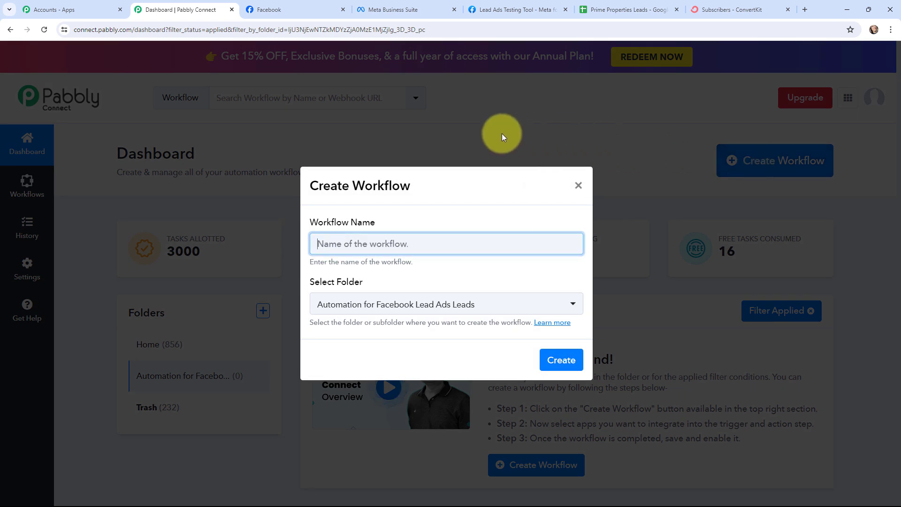
{"action": "key", "text": "ctrl+v"}
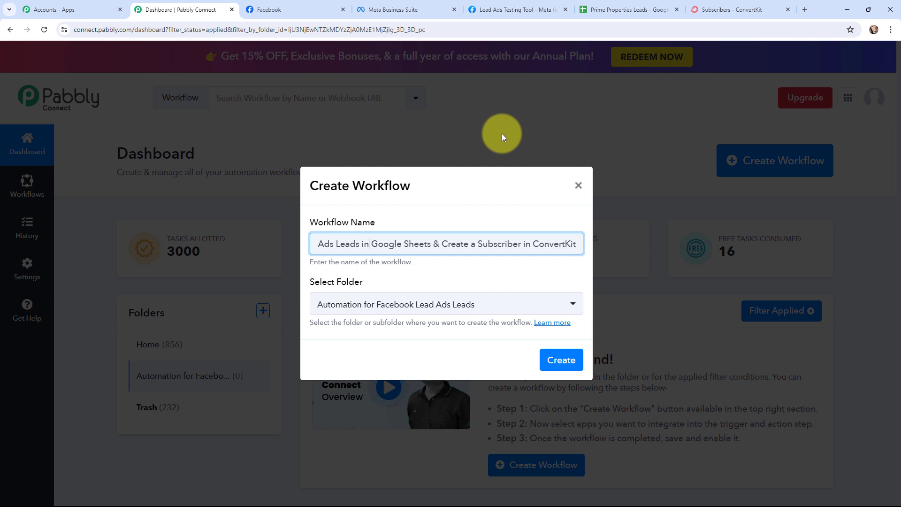
{"action": "key", "text": "Left"}
{"action": "key", "text": "Left"}
{"action": "key", "text": "Left"}
{"action": "key", "text": "Left"}
{"action": "key", "text": "Left"}
{"action": "key", "text": "Left"}
{"action": "key", "text": "Left"}
{"action": "key", "text": "Left"}
{"action": "key", "text": "Left"}
{"action": "key", "text": "Left"}
{"action": "key", "text": "Left"}
{"action": "key", "text": "Left"}
{"action": "key", "text": "Left"}
{"action": "key", "text": "Left"}
{"action": "key", "text": "Left"}
{"action": "key", "text": "Left"}
{"action": "key", "text": "Left"}
{"action": "key", "text": "Left"}
{"action": "key", "text": "Left"}
{"action": "key", "text": "Left"}
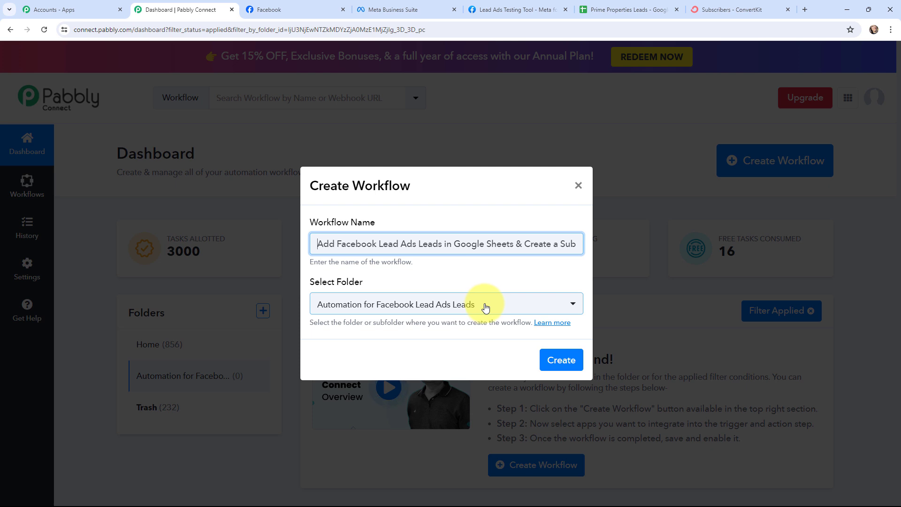
{"action": "left_click", "coordinate": [559, 359]}
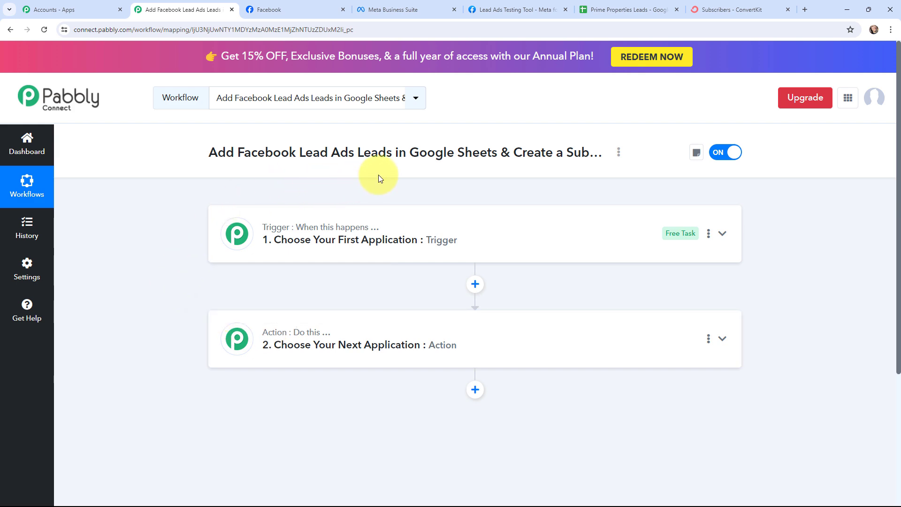
{"action": "left_click", "coordinate": [507, 9]}
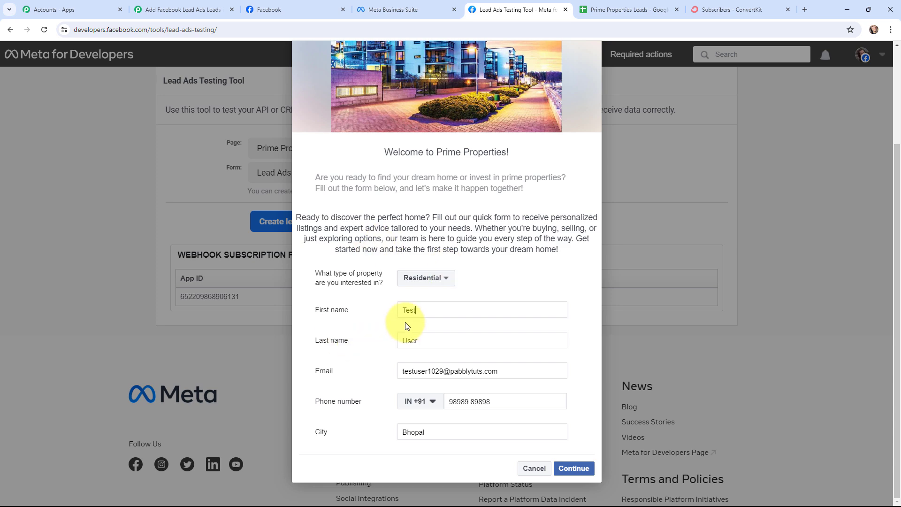
{"action": "left_click", "coordinate": [597, 15]}
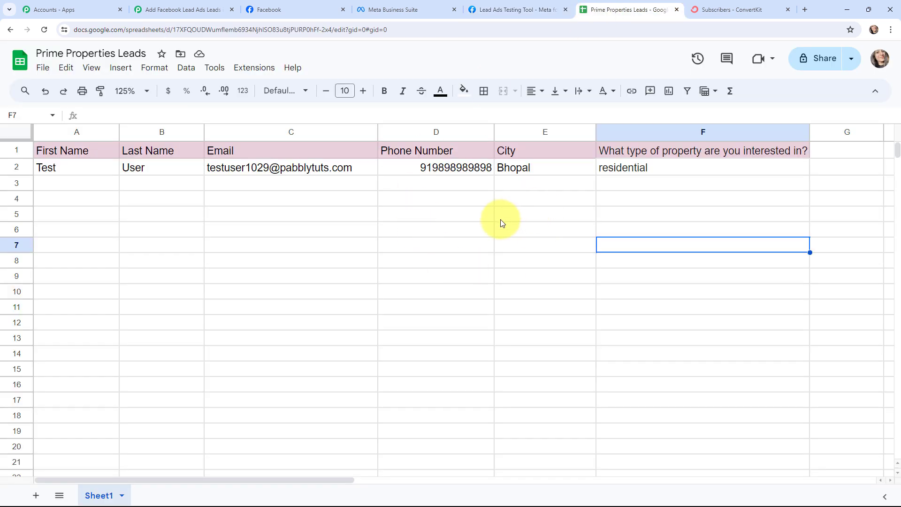
{"action": "left_click", "coordinate": [716, 6]}
{"action": "scroll", "coordinate": [224, 375], "scroll_direction": "down", "scroll_amount": 1}
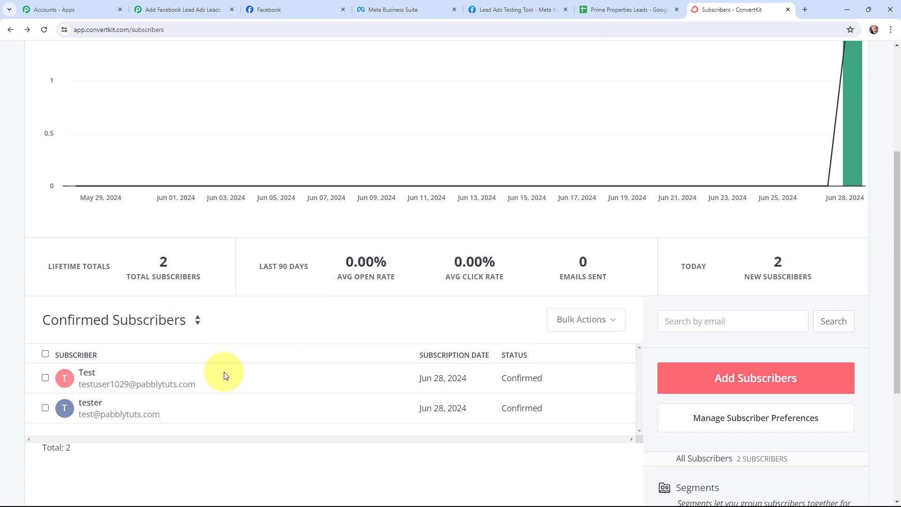
Step: In the workflow builder, set the trigger app to Facebook Lead Ads with event New Lead (Instant)
{"action": "key", "text": "ctrl+2"}
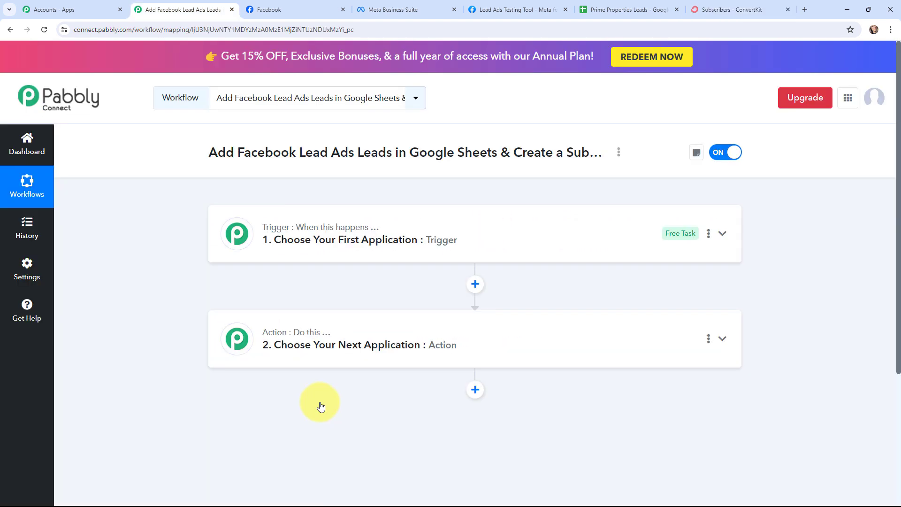
{"action": "left_click", "coordinate": [233, 231]}
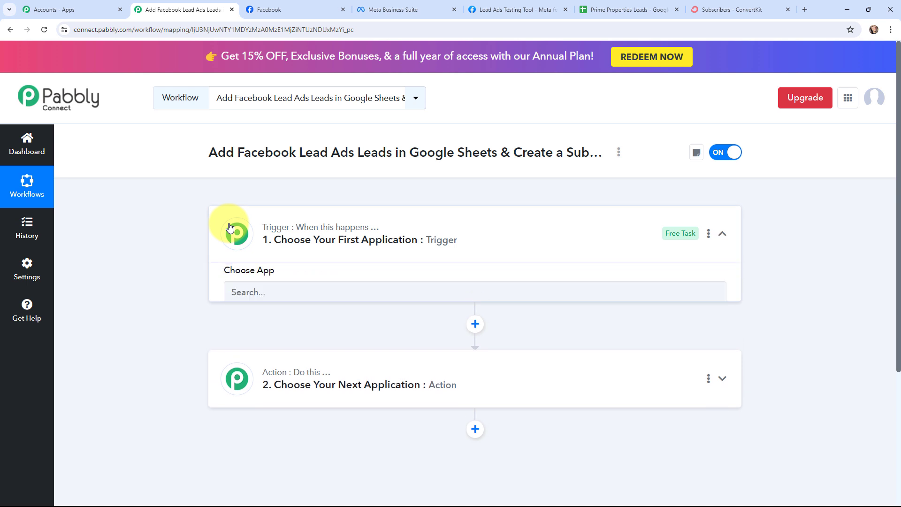
{"action": "left_click", "coordinate": [307, 297]}
{"action": "type", "text": "FA"}
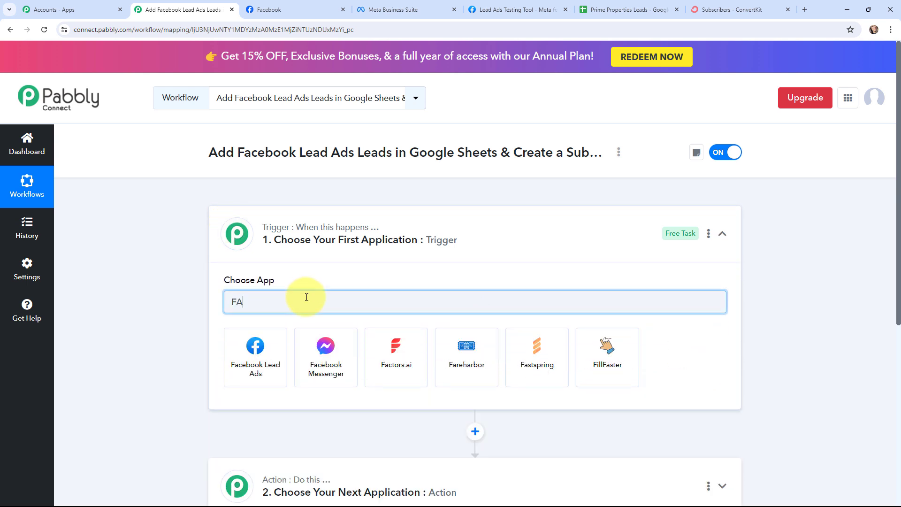
{"action": "type", "text": "CEBOOK LE"}
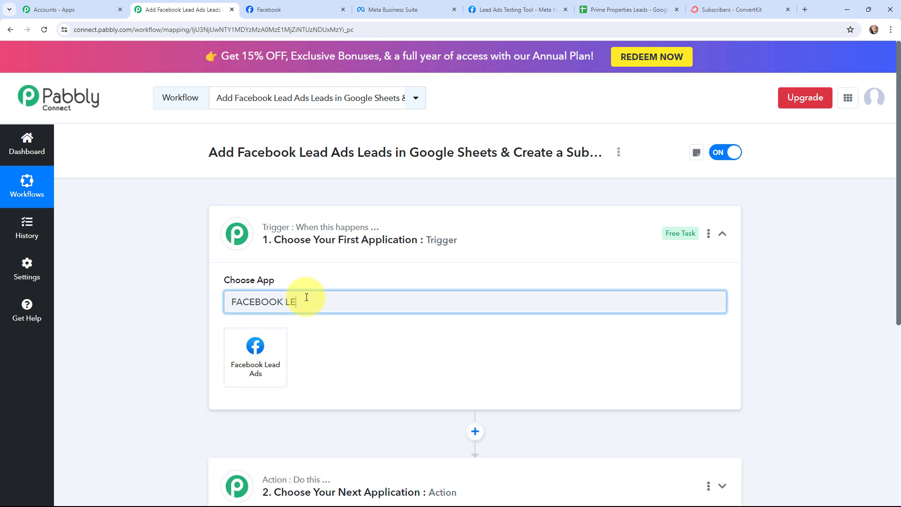
{"action": "left_click", "coordinate": [255, 349]}
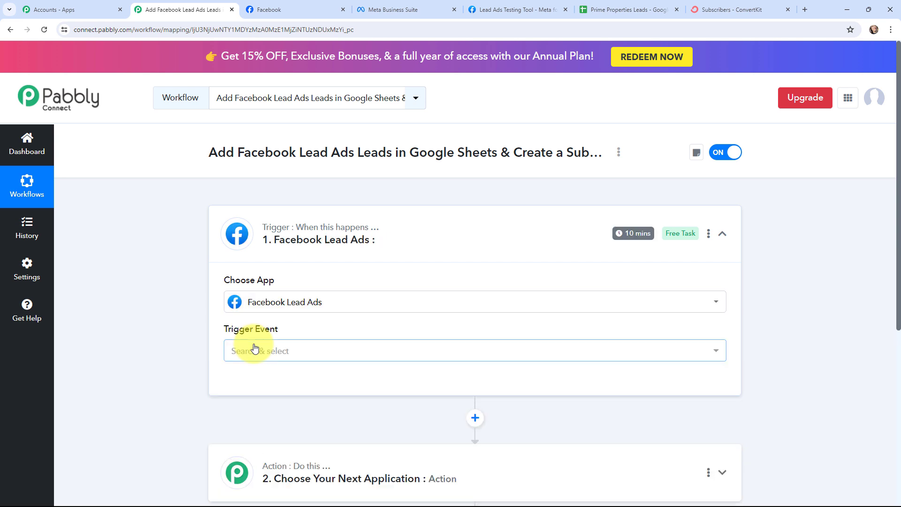
{"action": "left_click", "coordinate": [253, 351]}
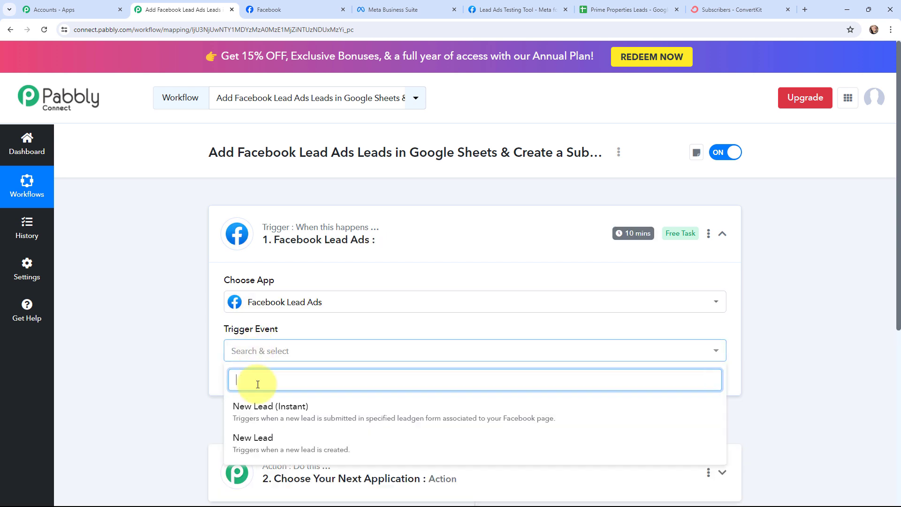
{"action": "left_click", "coordinate": [317, 408]}
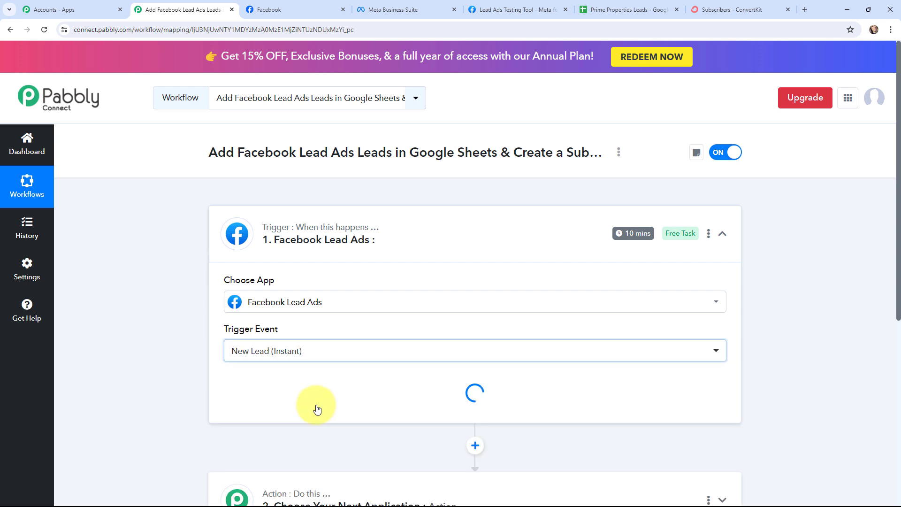
{"action": "left_click", "coordinate": [222, 231]}
Step: Set the first action to Google Sheets with the Add New Row event
{"action": "left_click", "coordinate": [233, 333]}
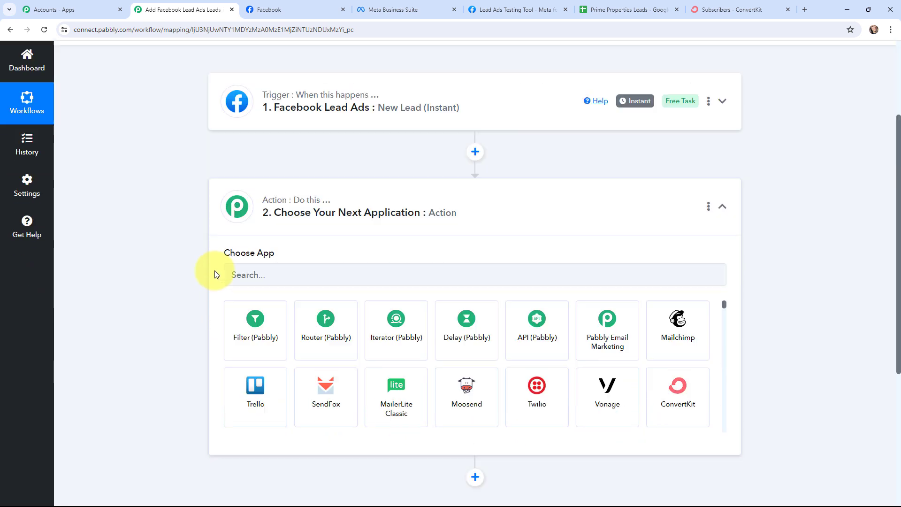
{"action": "left_click", "coordinate": [251, 236]}
{"action": "type", "text": "GO"}
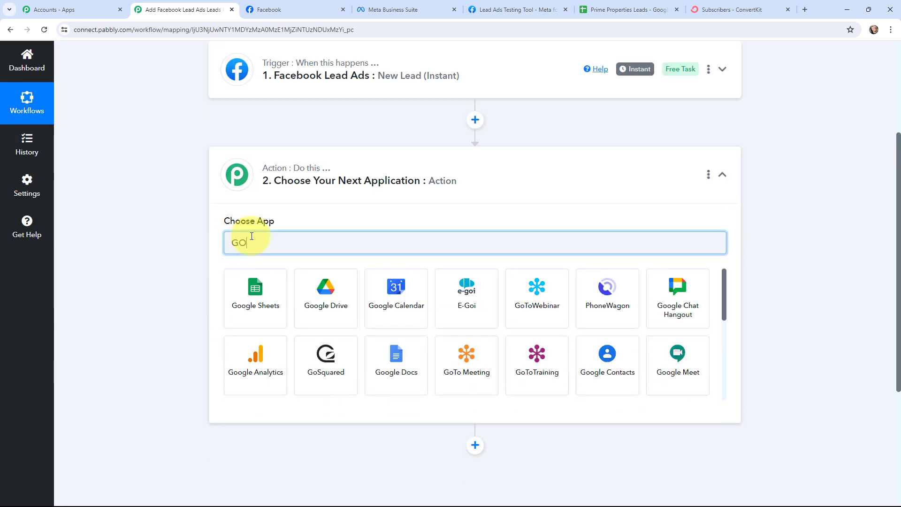
{"action": "type", "text": "OGLE SHE"}
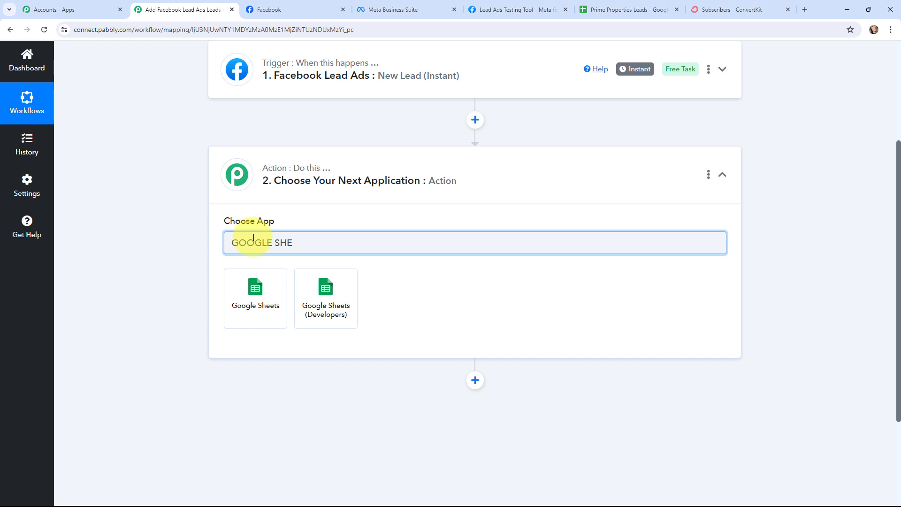
{"action": "left_click", "coordinate": [261, 285]}
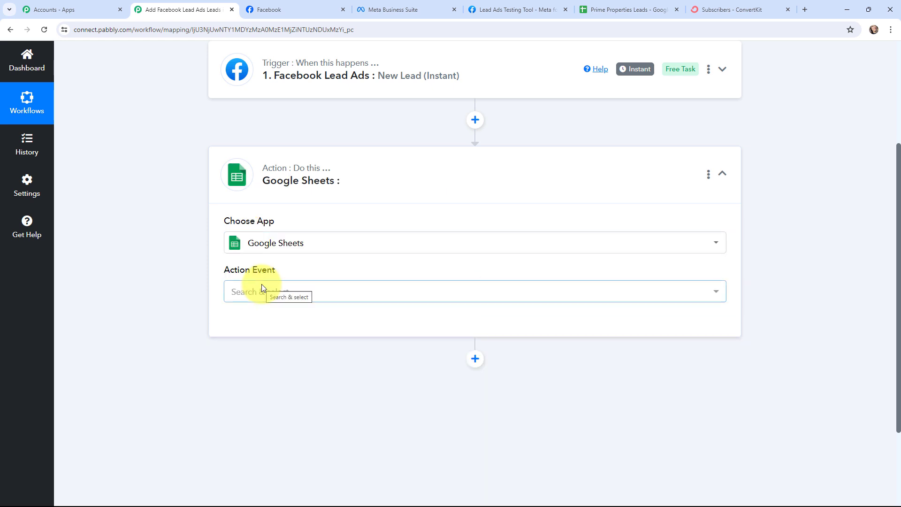
{"action": "left_click", "coordinate": [261, 288]}
{"action": "left_click", "coordinate": [244, 119]}
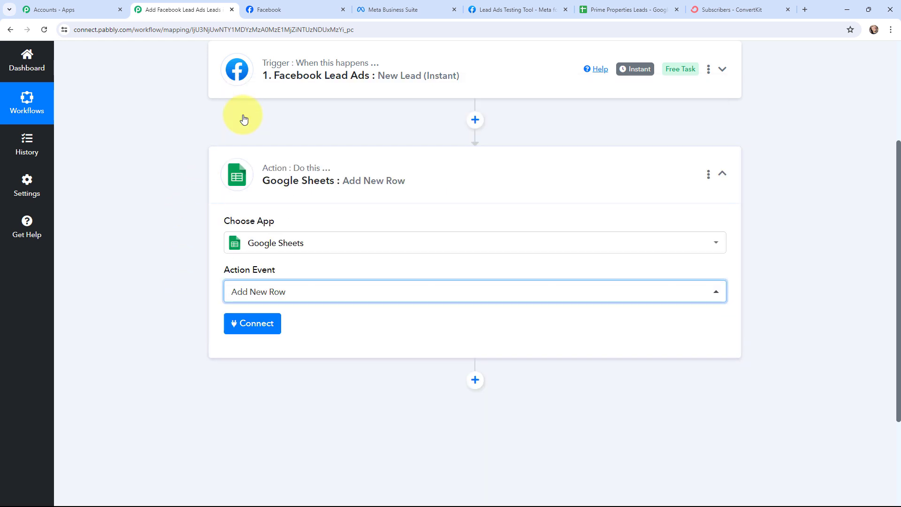
{"action": "left_click", "coordinate": [233, 166]}
Step: Add a second action step: ConvertKit with Add Subscriber to a Sequence
{"action": "left_click", "coordinate": [475, 225]}
{"action": "left_click", "coordinate": [290, 246]}
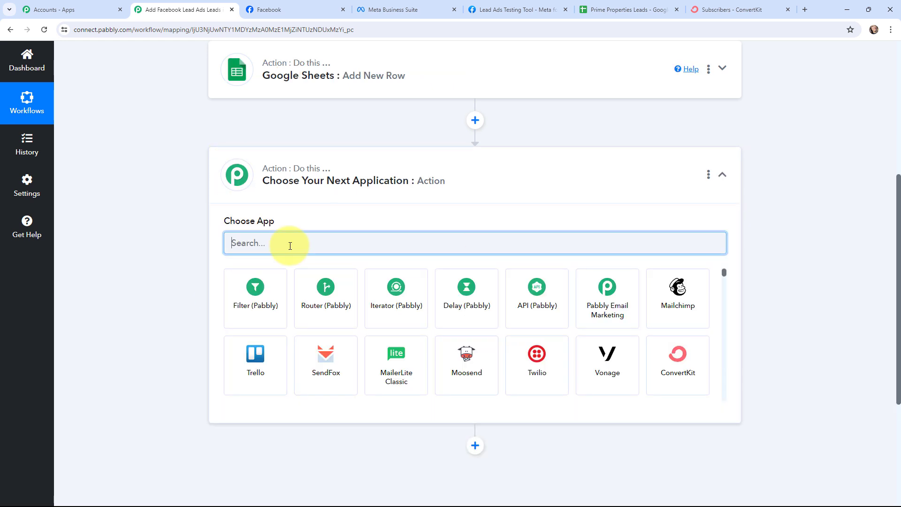
{"action": "type", "text": "CONVER"}
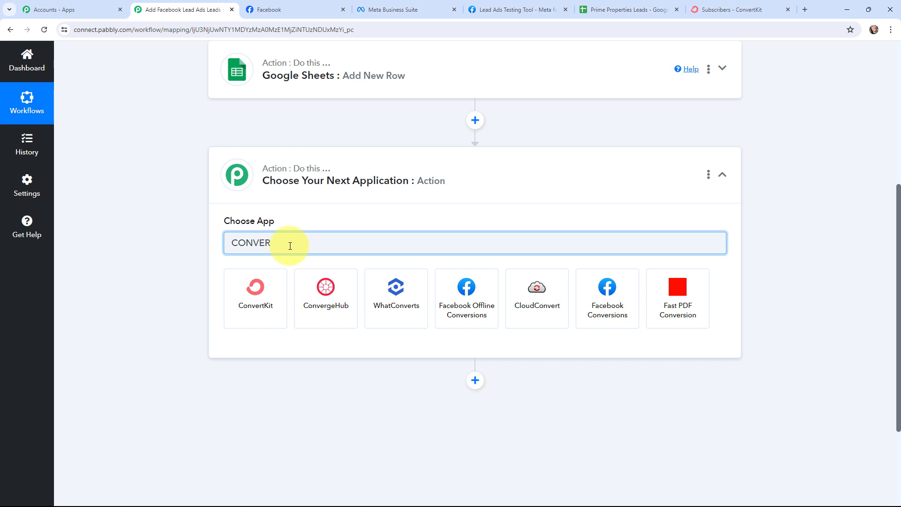
{"action": "left_click", "coordinate": [254, 288]}
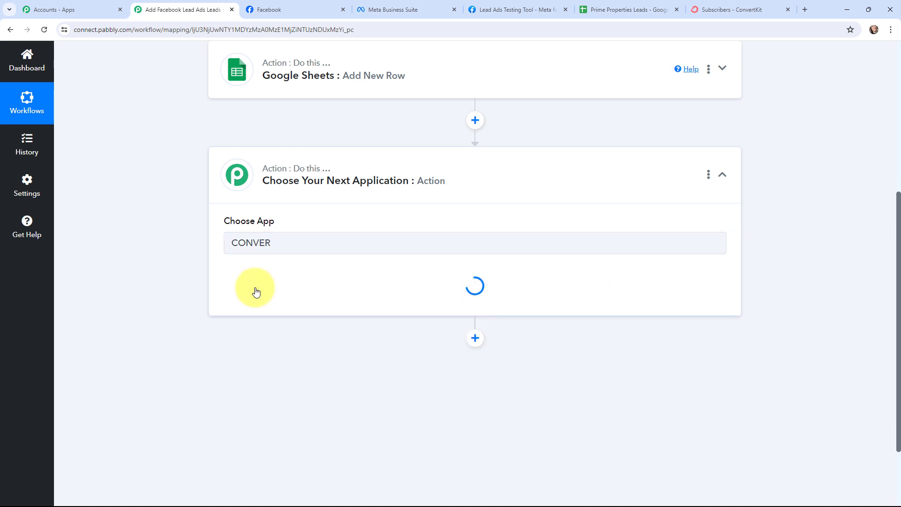
{"action": "left_click", "coordinate": [256, 292]}
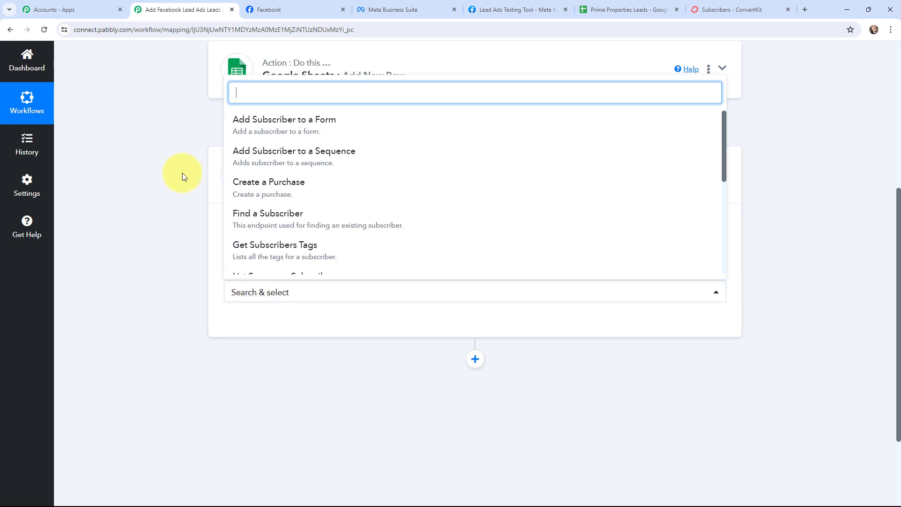
{"action": "left_click", "coordinate": [338, 159]}
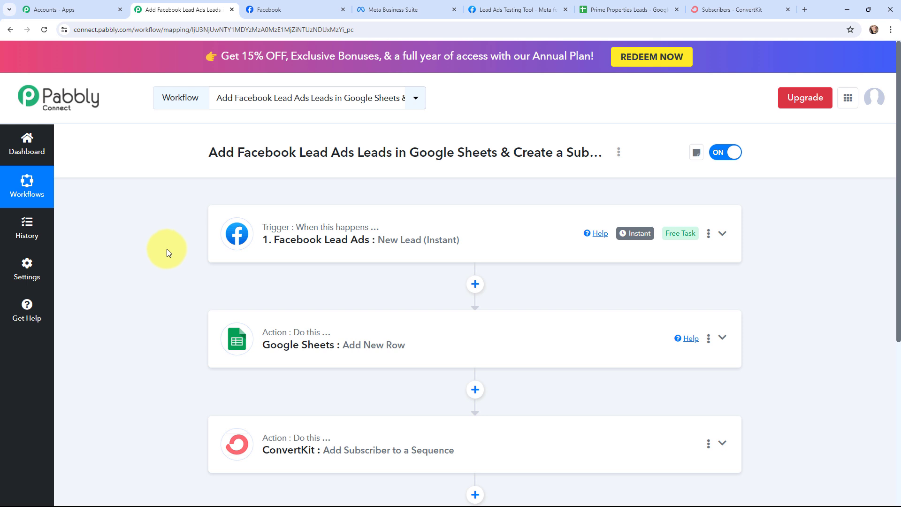
Step: Authorize a new Facebook Lead Ads connection for the trigger, confirming the required Facebook account
{"action": "left_click", "coordinate": [223, 239]}
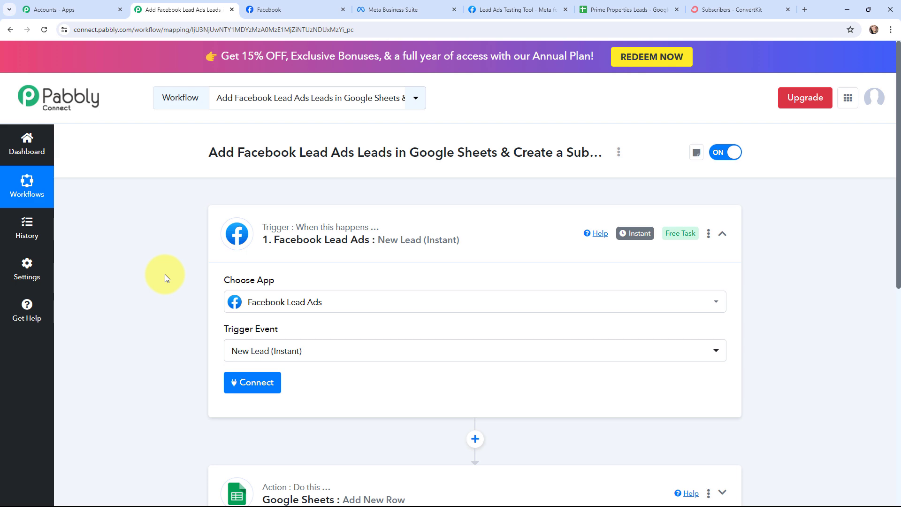
{"action": "left_click", "coordinate": [243, 389]}
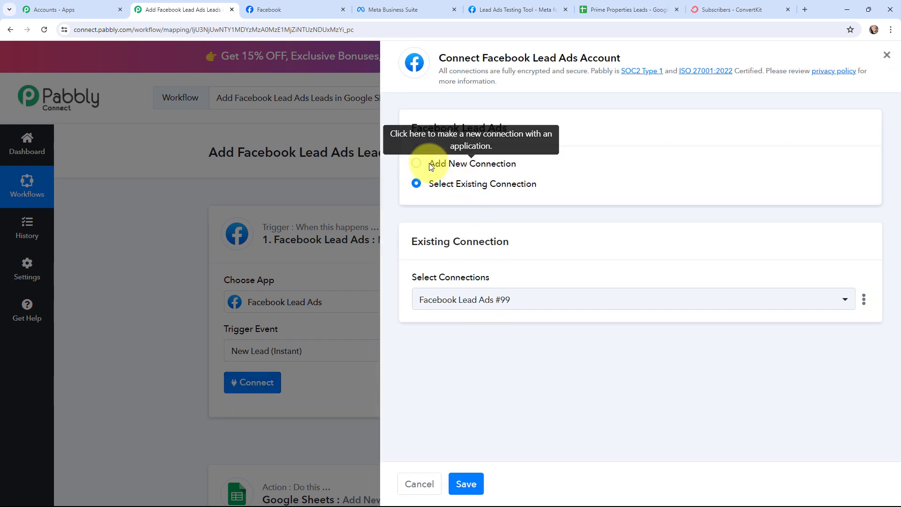
{"action": "left_click", "coordinate": [417, 164]}
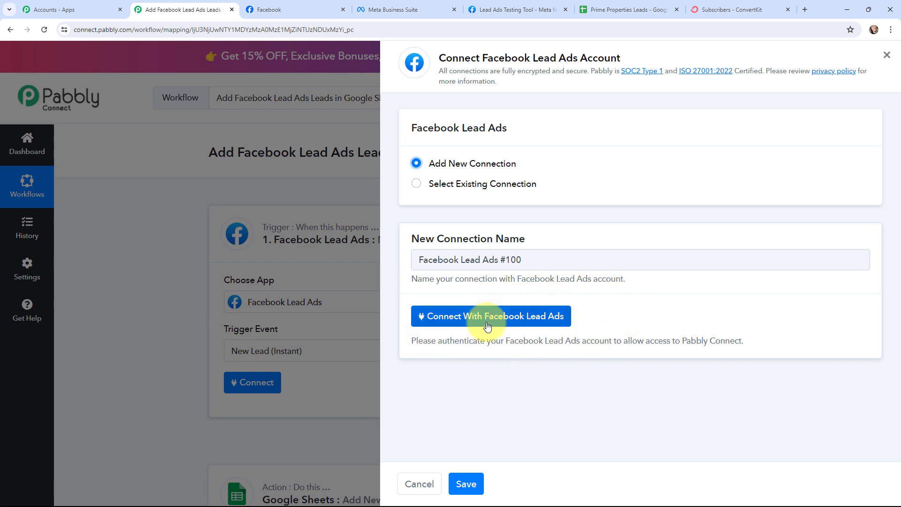
{"action": "left_click", "coordinate": [297, 12]}
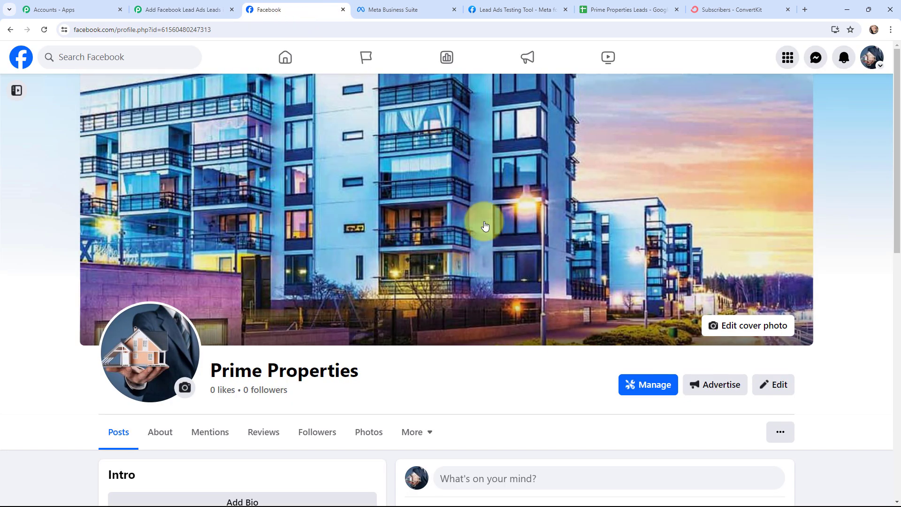
{"action": "left_click", "coordinate": [172, 9]}
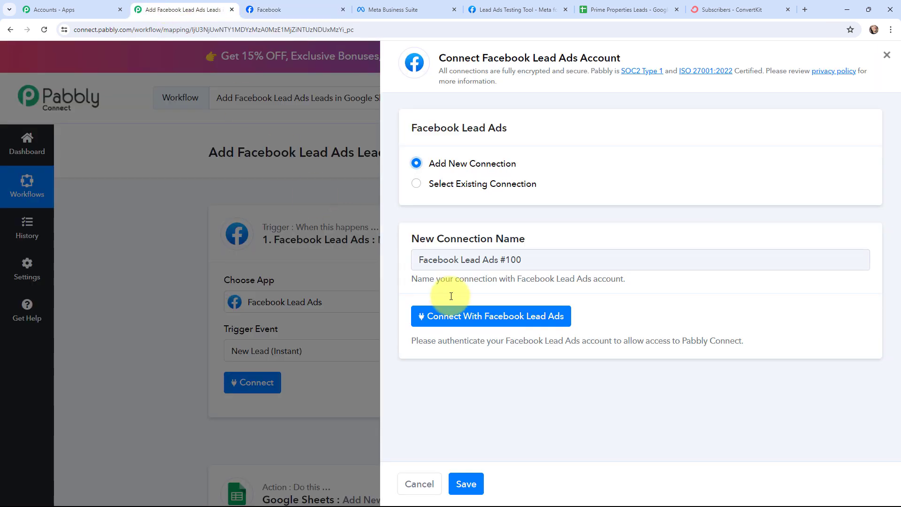
{"action": "left_click", "coordinate": [482, 317]}
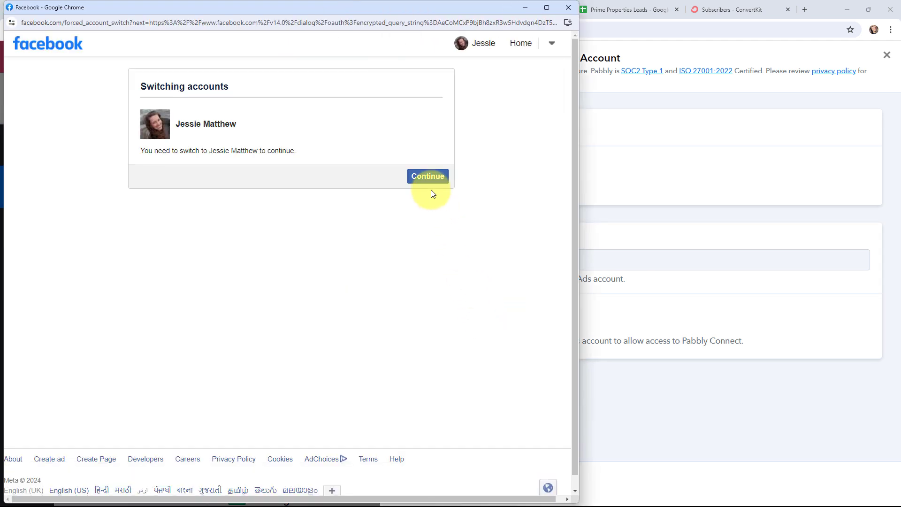
{"action": "left_click", "coordinate": [428, 180]}
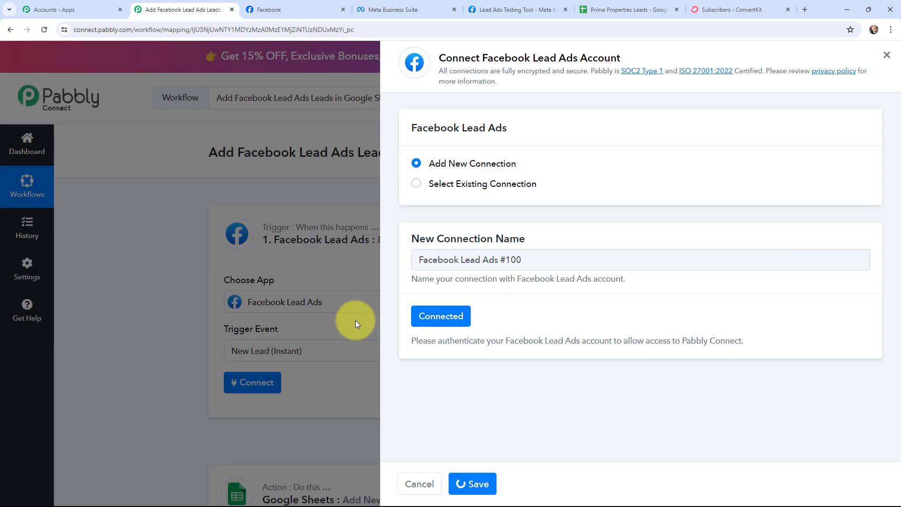
{"action": "scroll", "coordinate": [153, 285], "scroll_direction": "down", "scroll_amount": 2}
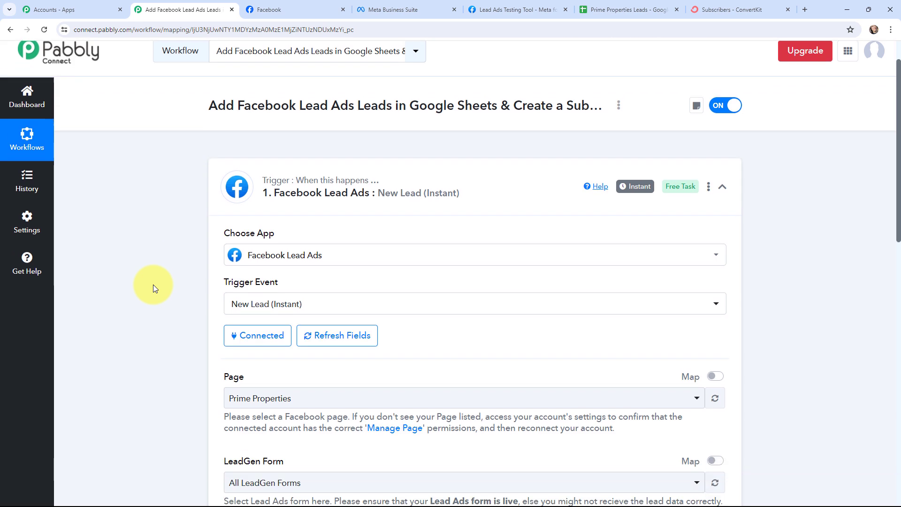
Step: Select Prime Properties as the trigger's Facebook page
{"action": "scroll", "coordinate": [153, 284], "scroll_direction": "down", "scroll_amount": 1}
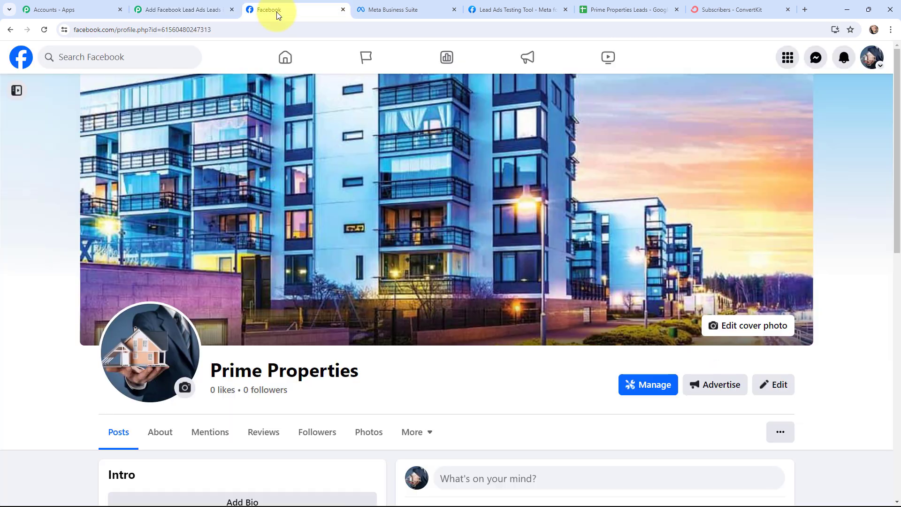
{"action": "left_click", "coordinate": [275, 10]}
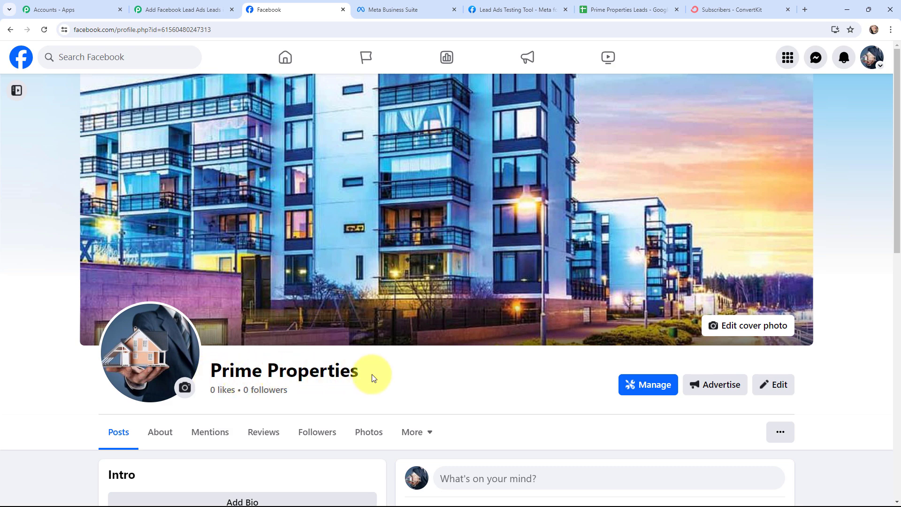
{"action": "left_click", "coordinate": [205, 5]}
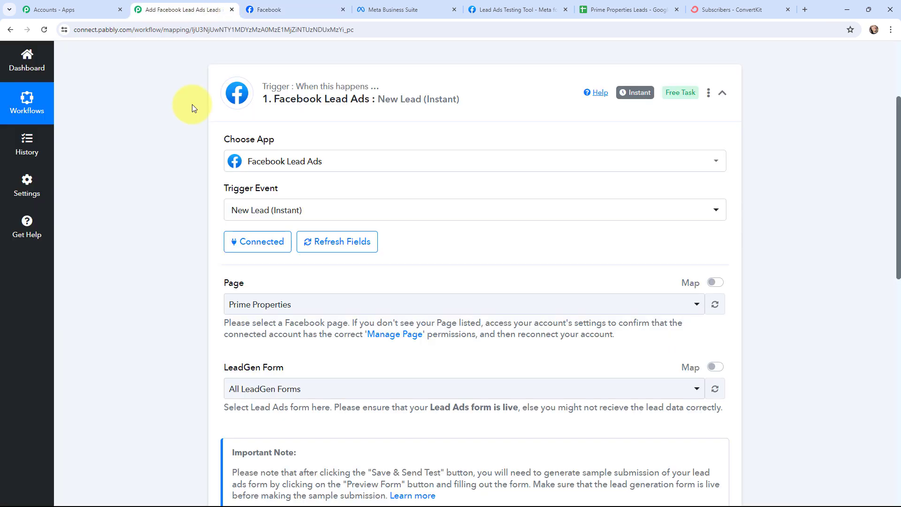
{"action": "left_click", "coordinate": [231, 304]}
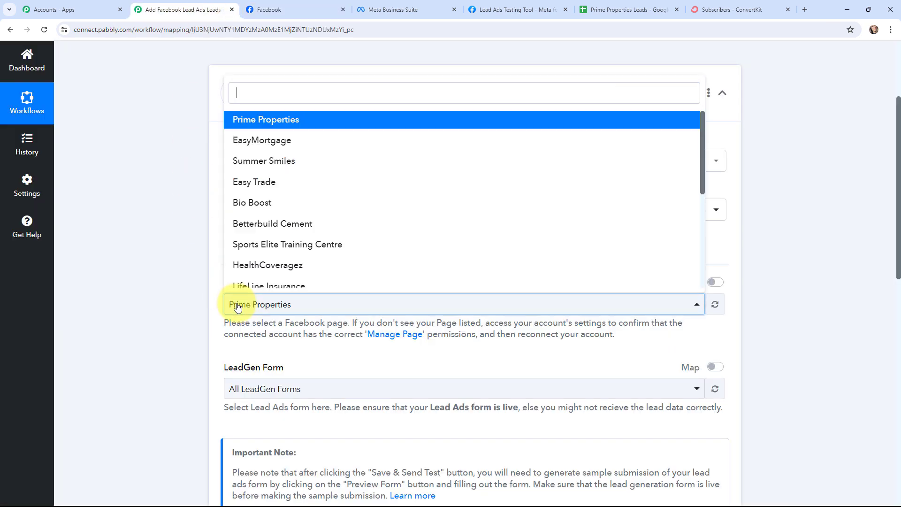
{"action": "left_click", "coordinate": [240, 116]}
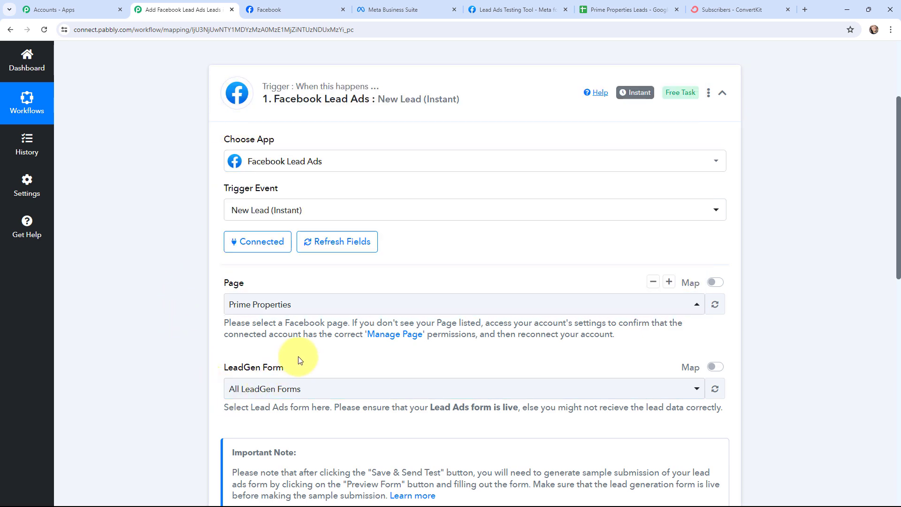
Step: Check the lead form in Meta Business Suite, then set the LeadGen Form to Lead Ads Form
{"action": "left_click", "coordinate": [427, 9]}
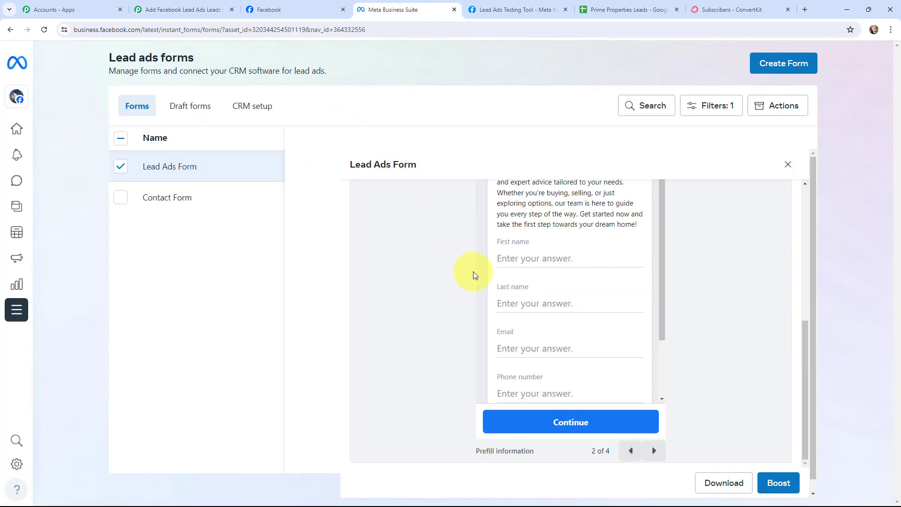
{"action": "scroll", "coordinate": [472, 274], "scroll_direction": "up", "scroll_amount": 5}
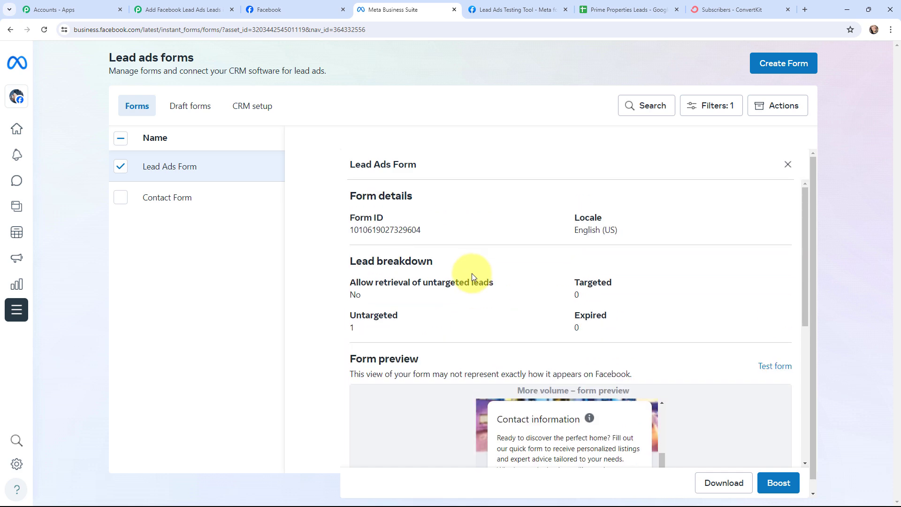
{"action": "scroll", "coordinate": [471, 274], "scroll_direction": "down", "scroll_amount": 4}
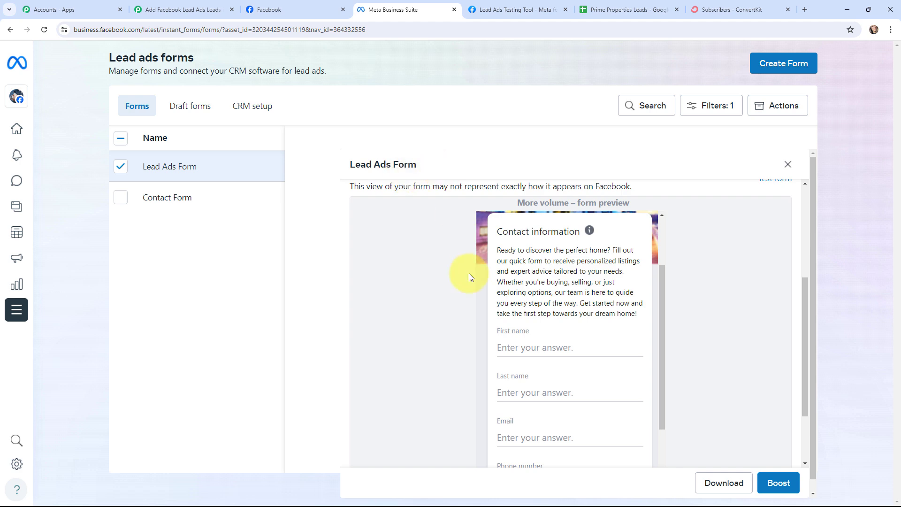
{"action": "scroll", "coordinate": [468, 277], "scroll_direction": "down", "scroll_amount": 2}
{"action": "left_click", "coordinate": [655, 450]}
{"action": "left_click", "coordinate": [654, 450]}
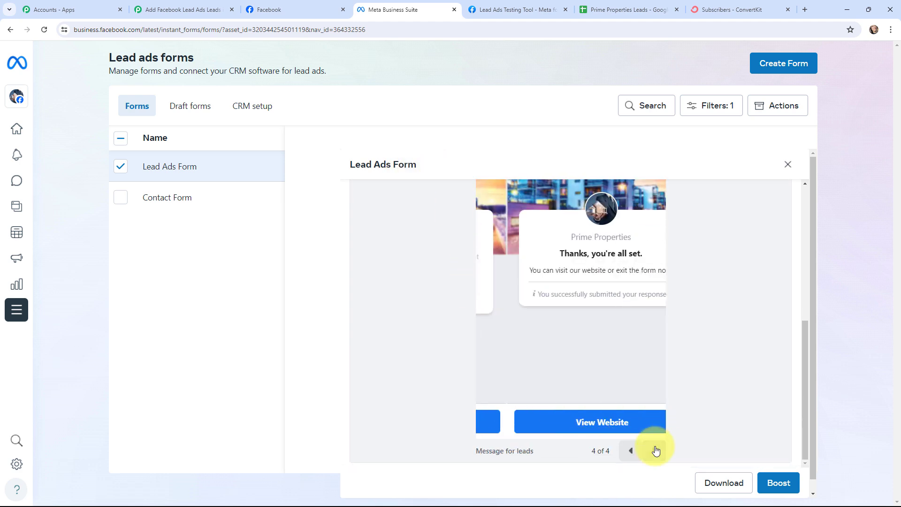
{"action": "left_click", "coordinate": [170, 9]}
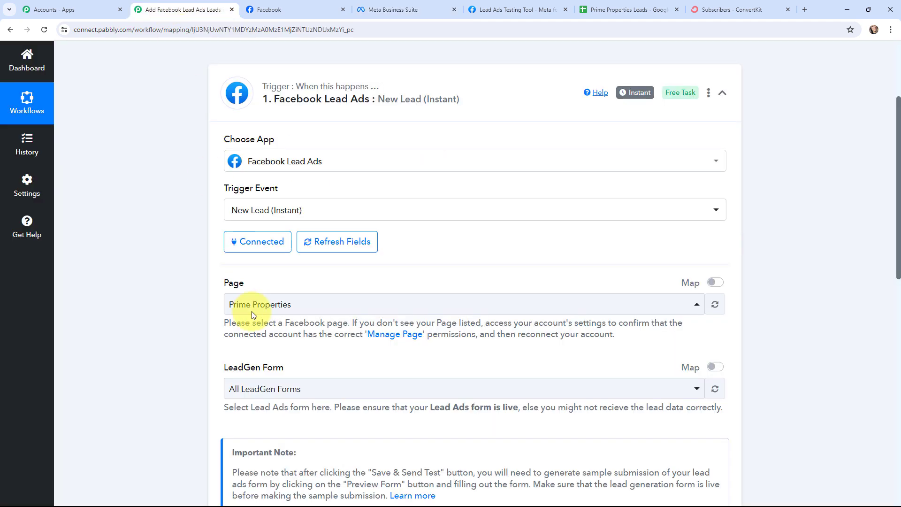
{"action": "left_click", "coordinate": [290, 394]}
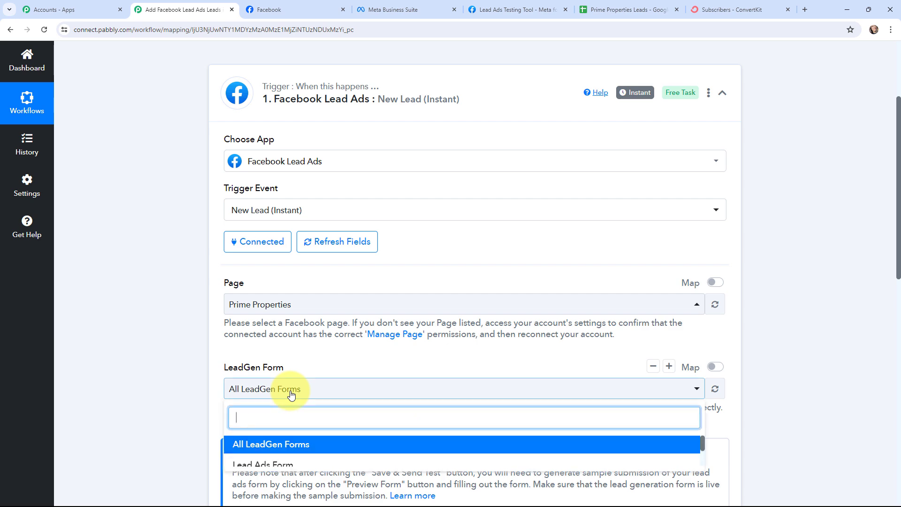
{"action": "left_click", "coordinate": [270, 464]}
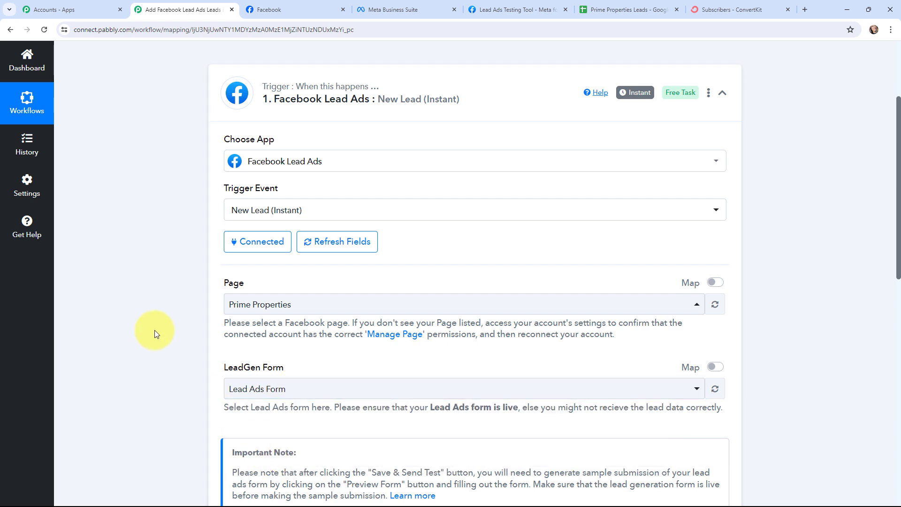
Step: Save the trigger and send a test request so it waits for a webhook response
{"action": "scroll", "coordinate": [158, 294], "scroll_direction": "down", "scroll_amount": 4}
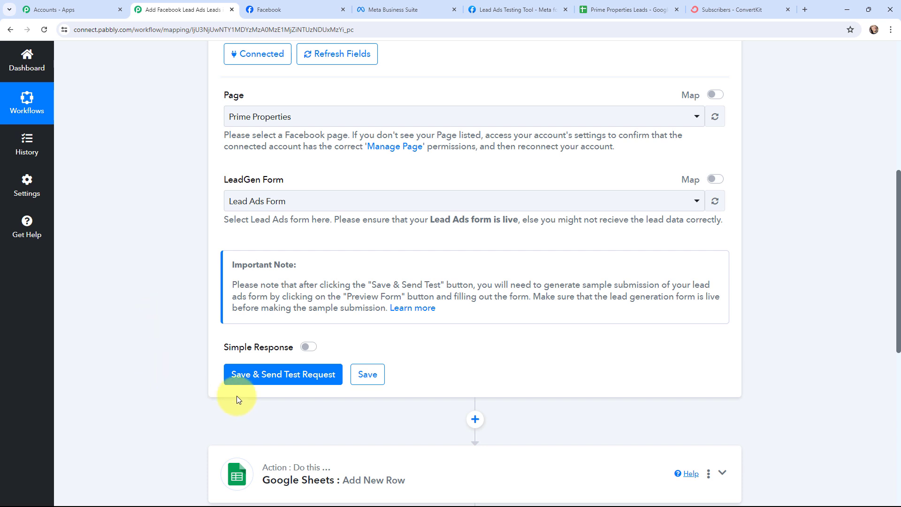
{"action": "left_click", "coordinate": [270, 376]}
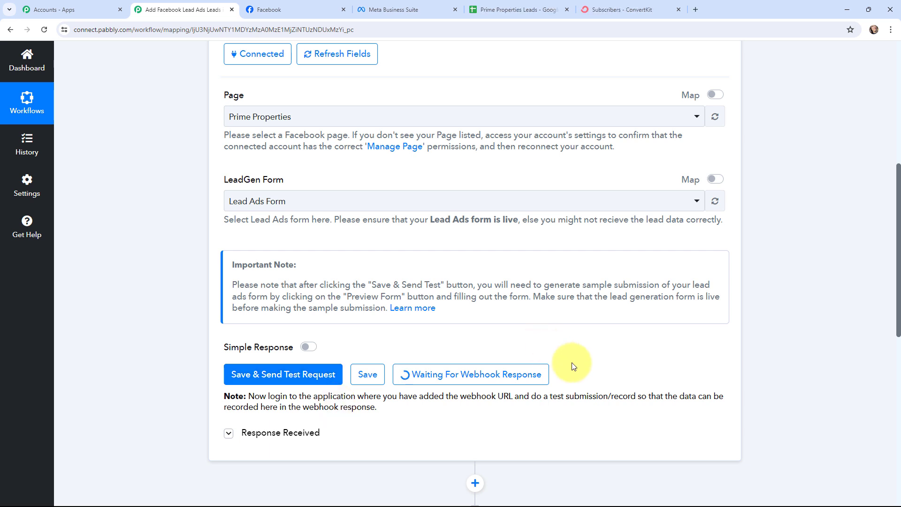
Step: Search for Meta for Developers and open its Lead Ads Testing Tool under Tools
{"action": "left_click", "coordinate": [695, 7]}
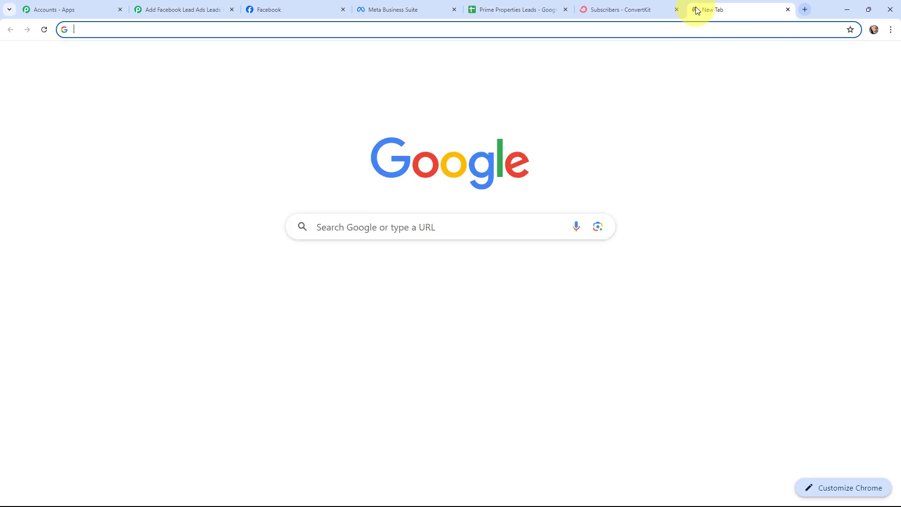
{"action": "type", "text": "META FOR"}
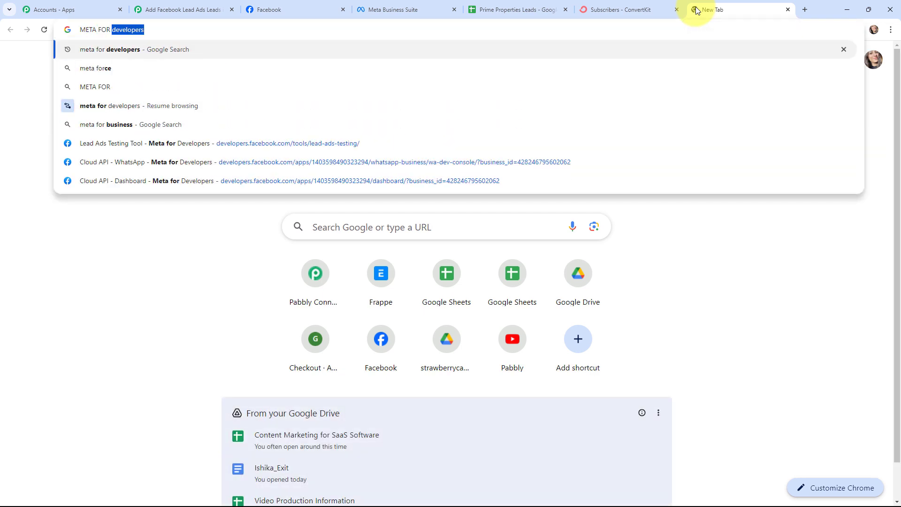
{"action": "key", "text": "Return"}
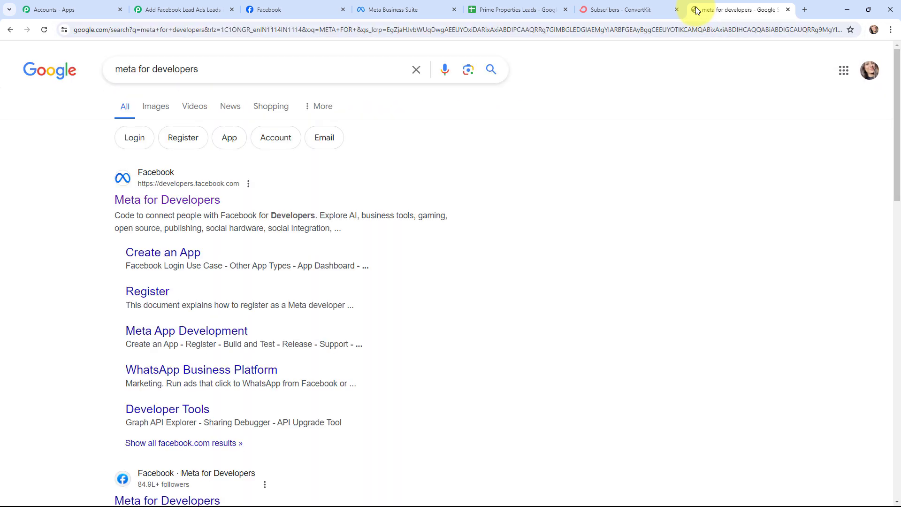
{"action": "left_click", "coordinate": [183, 202]}
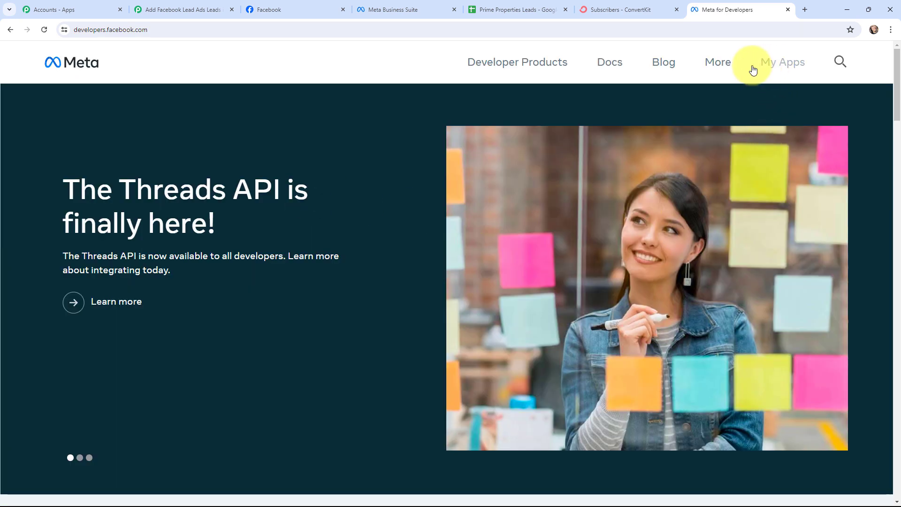
{"action": "left_click", "coordinate": [727, 62]}
{"action": "left_click", "coordinate": [555, 195]}
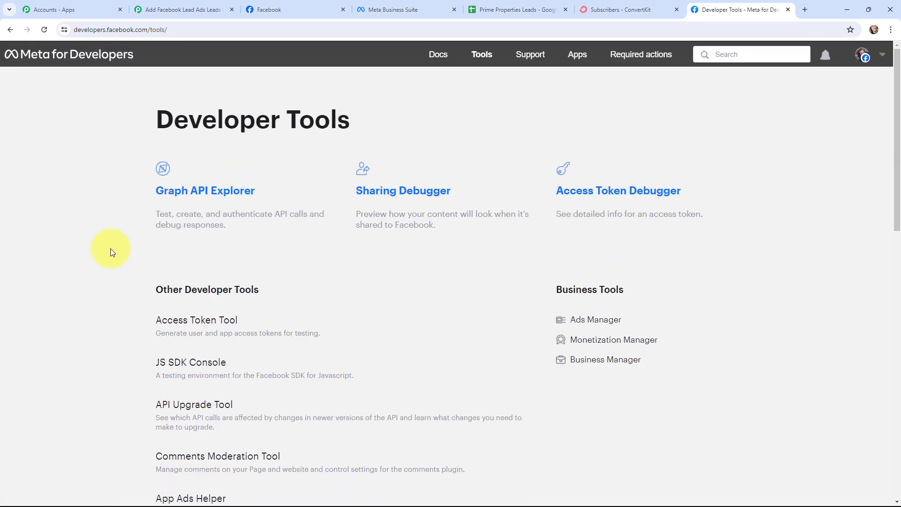
{"action": "scroll", "coordinate": [111, 248], "scroll_direction": "down", "scroll_amount": 5}
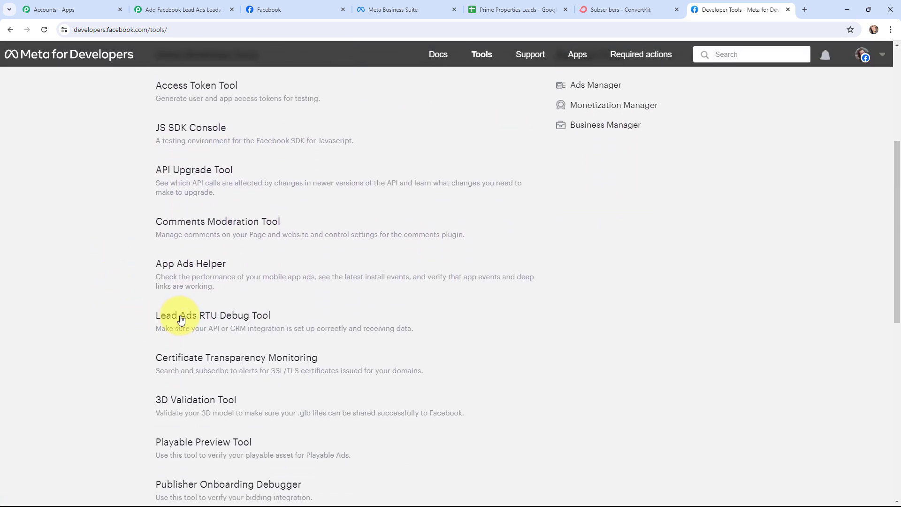
{"action": "left_click", "coordinate": [215, 319]}
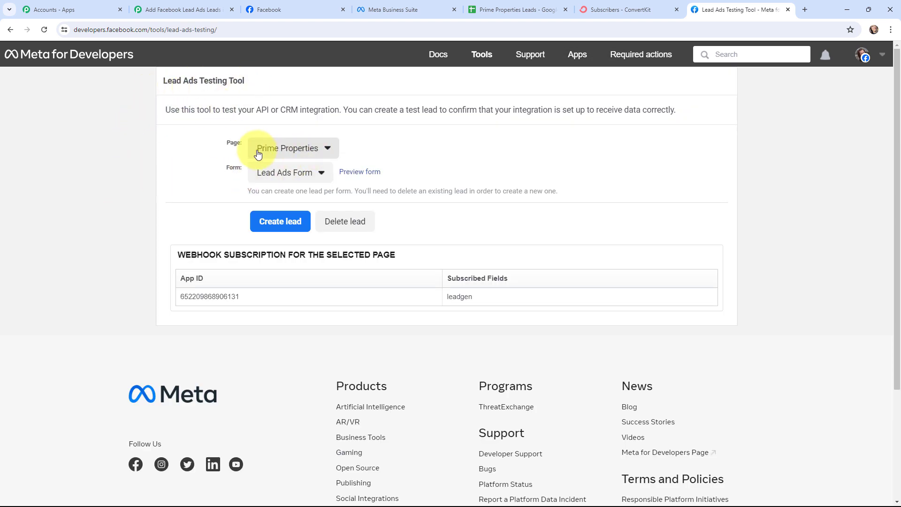
Step: Select Prime Properties as the page and Lead Ads Form as the form
{"action": "left_click", "coordinate": [307, 149]}
{"action": "left_click", "coordinate": [261, 182]}
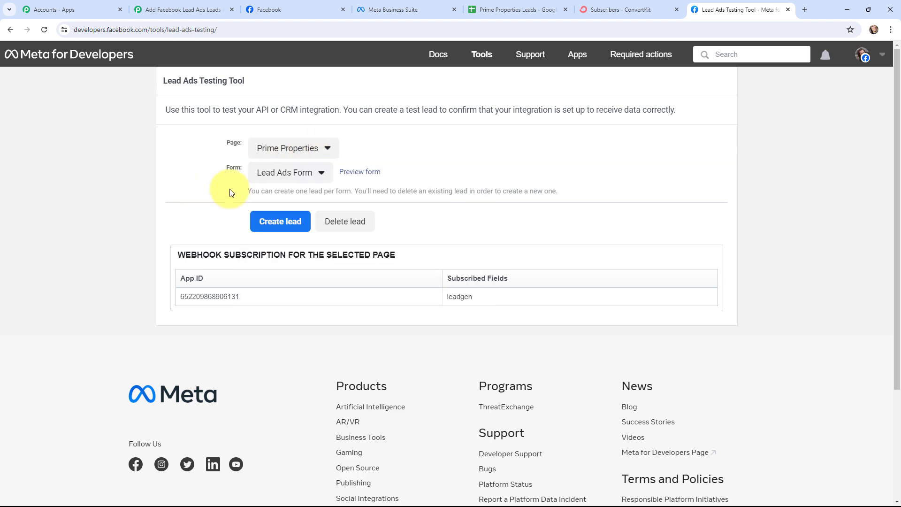
{"action": "left_click", "coordinate": [297, 173]}
{"action": "left_click", "coordinate": [296, 194]}
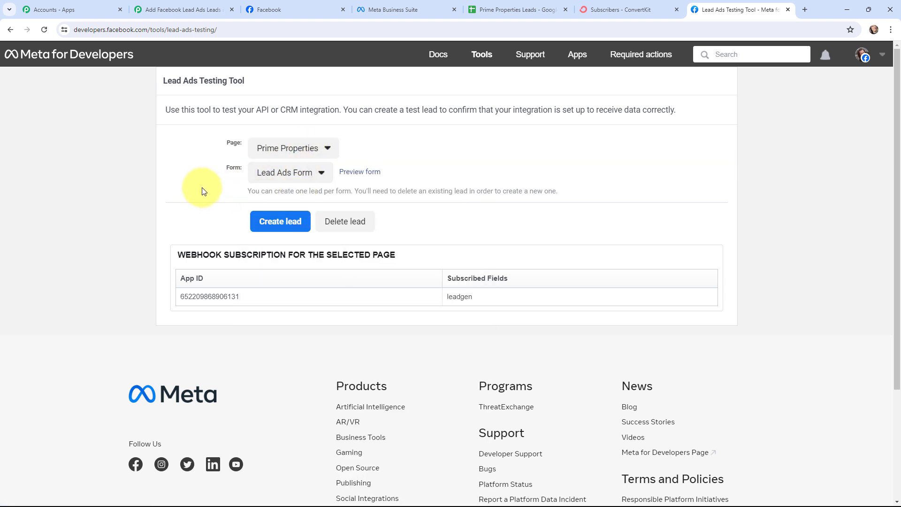
Step: Preview the form, choose Residential property type, and enter the lead's first and last name
{"action": "left_click", "coordinate": [354, 177]}
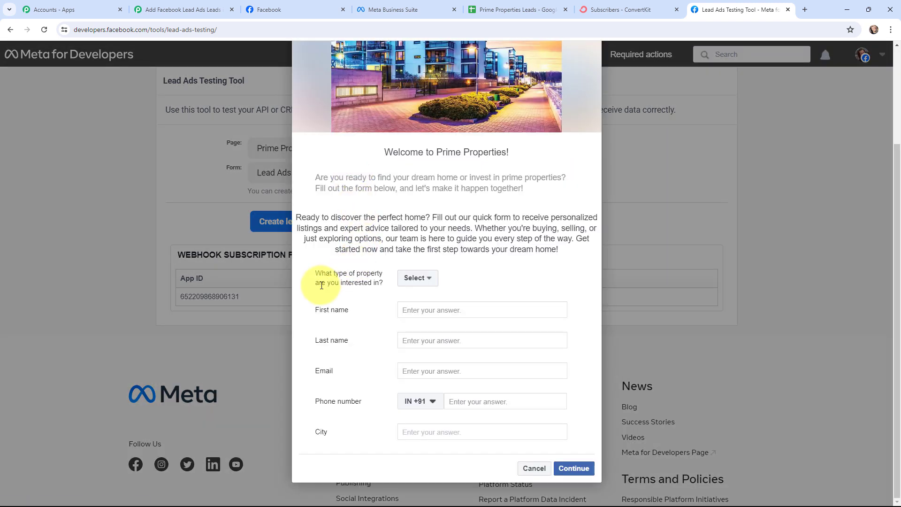
{"action": "left_click", "coordinate": [426, 279]}
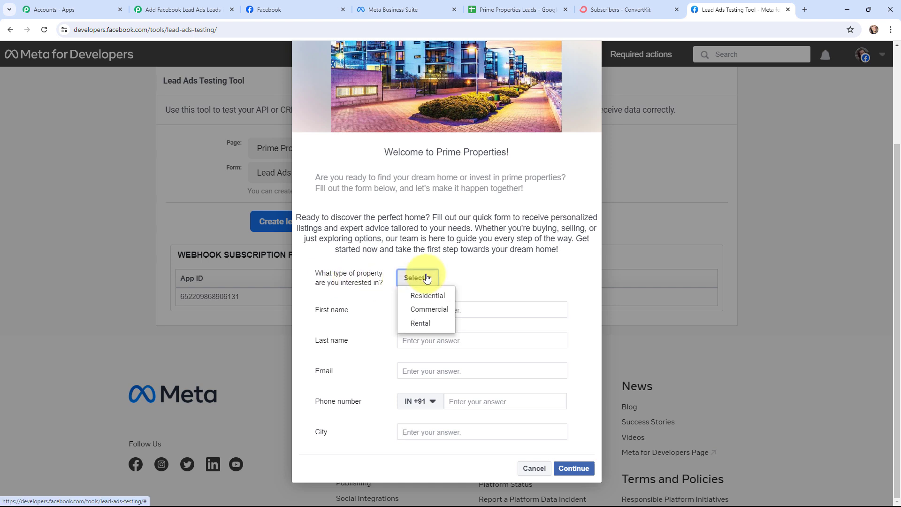
{"action": "left_click", "coordinate": [428, 296]}
{"action": "left_click", "coordinate": [431, 308]}
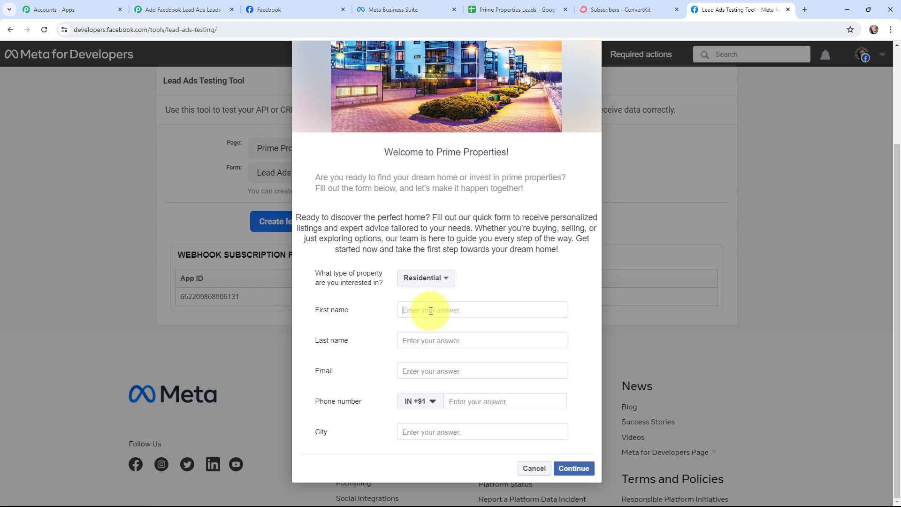
{"action": "type", "text": "Current"}
{"action": "left_click", "coordinate": [420, 347]}
{"action": "type", "text": "User"}
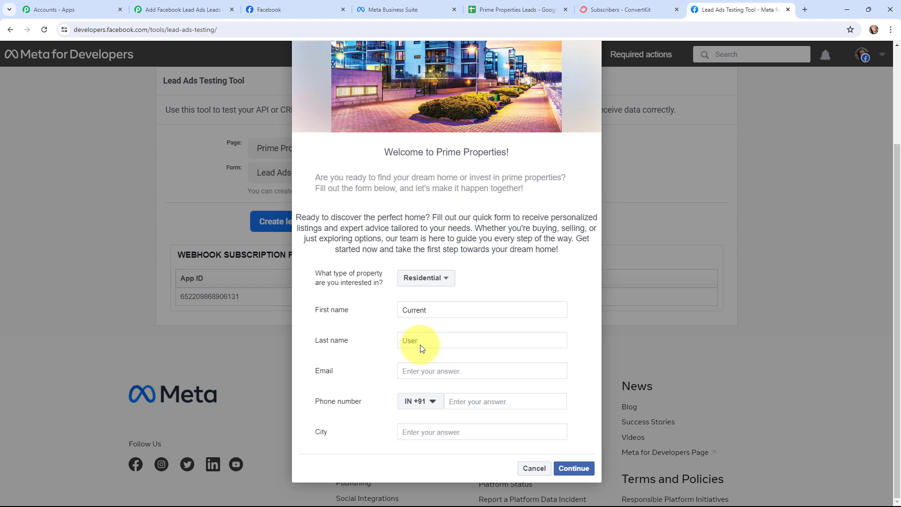
Step: Fill in the lead's email, phone number and city, submit the test lead, and close the thank-you message
{"action": "left_click", "coordinate": [438, 364]}
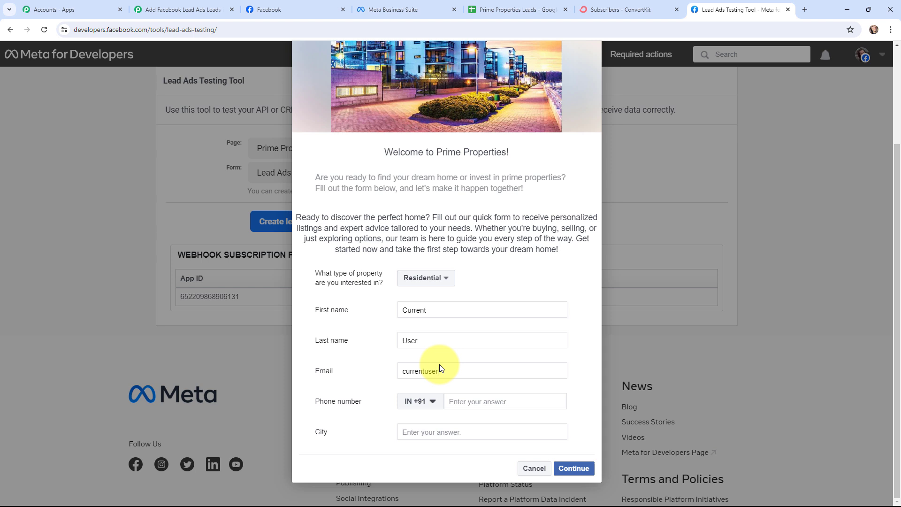
{"action": "left_click", "coordinate": [469, 400]}
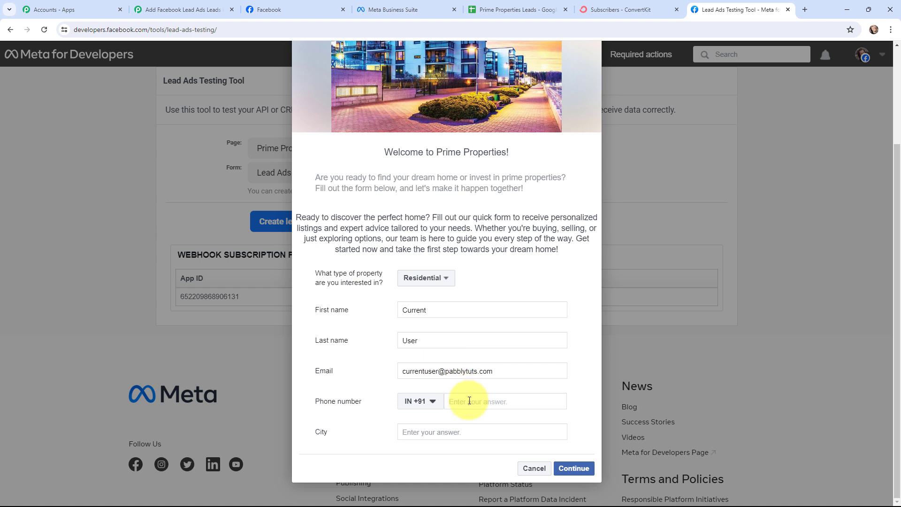
{"action": "type", "text": "9797979797"}
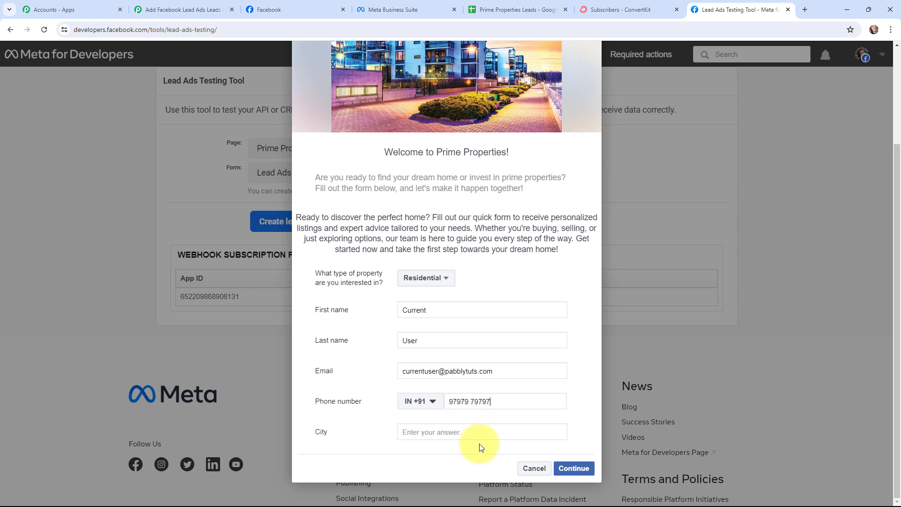
{"action": "left_click", "coordinate": [475, 430]}
{"action": "type", "text": "Indore"}
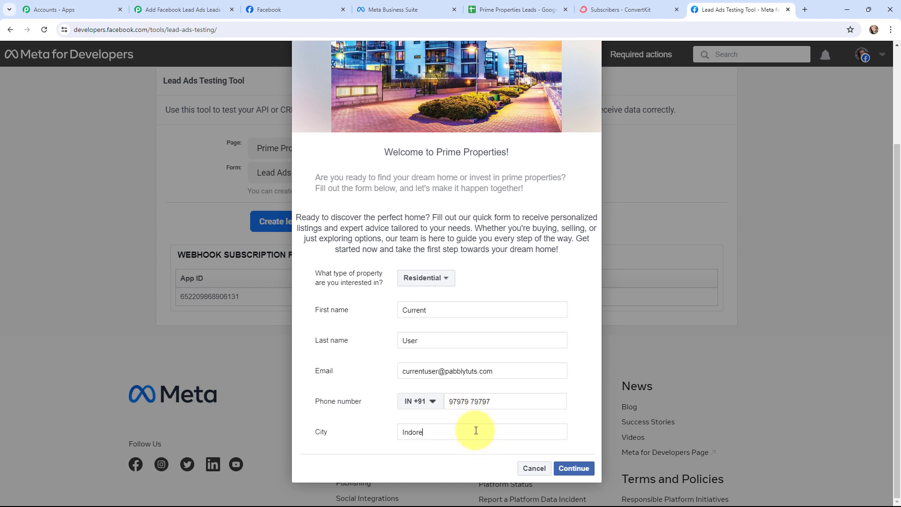
{"action": "left_click", "coordinate": [566, 468]}
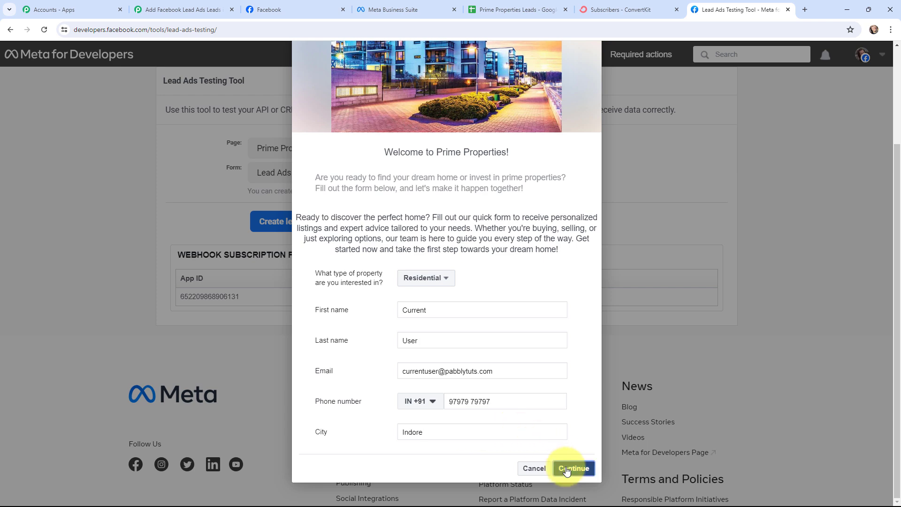
{"action": "left_click", "coordinate": [575, 359]}
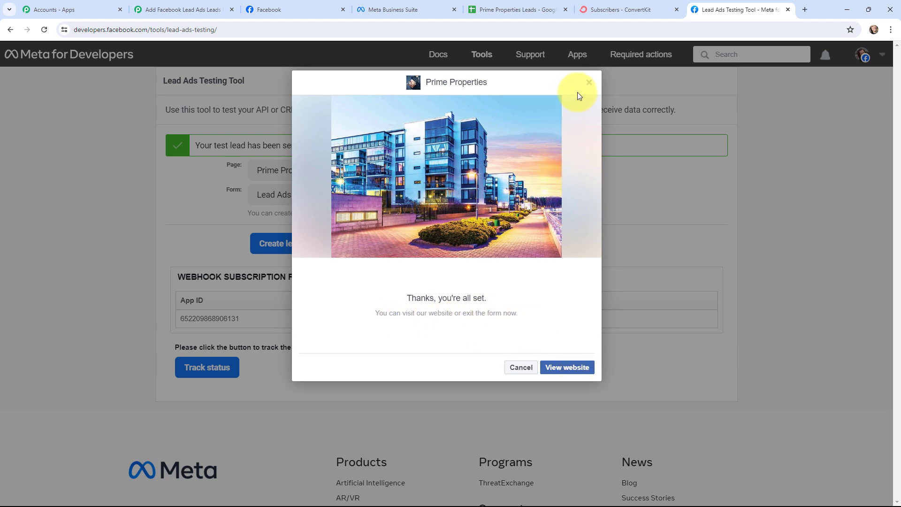
{"action": "left_click", "coordinate": [588, 82]}
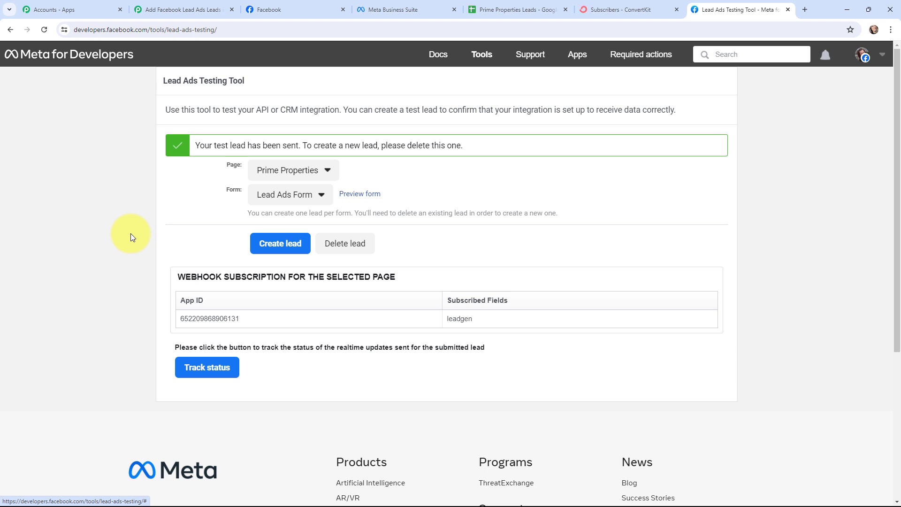
Step: Go back to the workflow and scroll to the trigger's Response Received section
{"action": "left_click", "coordinate": [179, 7]}
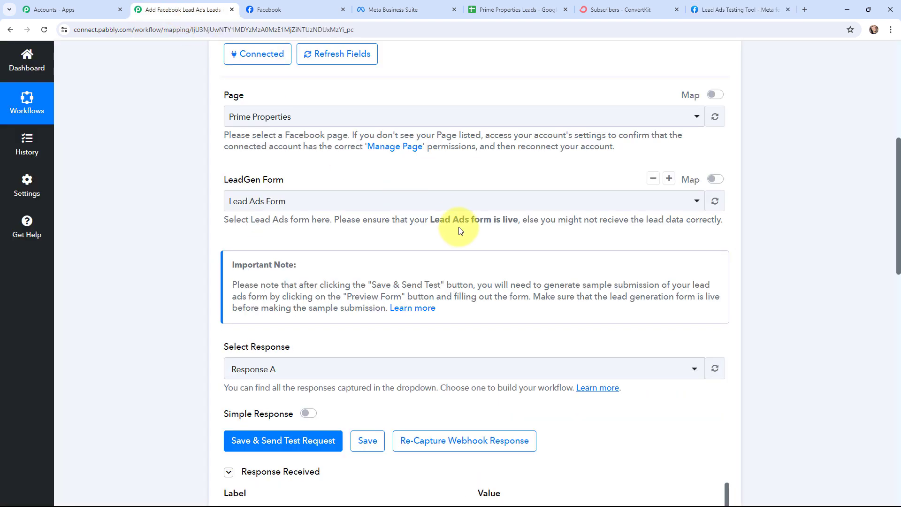
{"action": "scroll", "coordinate": [460, 230], "scroll_direction": "down", "scroll_amount": 5}
{"action": "scroll", "coordinate": [466, 218], "scroll_direction": "down", "scroll_amount": 1}
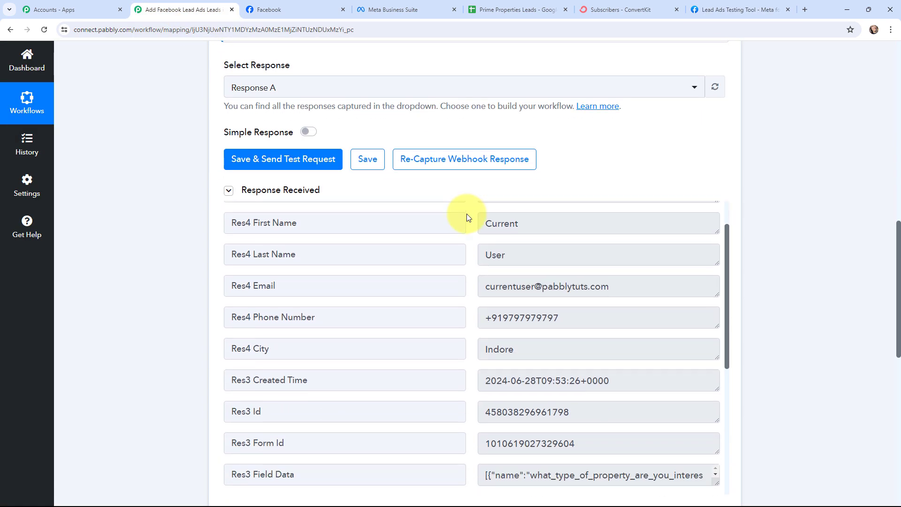
{"action": "scroll", "coordinate": [467, 217], "scroll_direction": "up", "scroll_amount": 1}
{"action": "scroll", "coordinate": [788, 205], "scroll_direction": "down", "scroll_amount": 1}
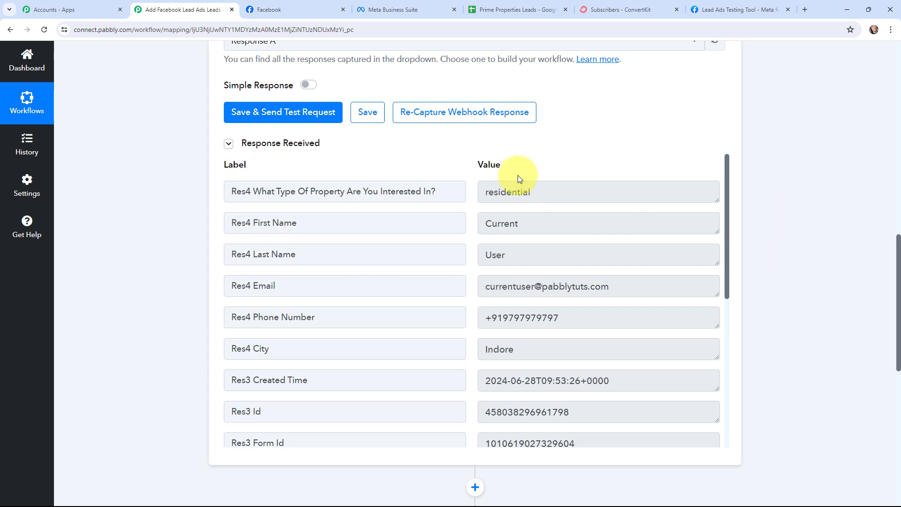
Step: Inspect the captured property type, first and last name, email, phone, city and created time values
{"action": "left_click_drag", "start_coordinate": [483, 192], "coordinate": [539, 195]}
{"action": "double_click", "coordinate": [493, 221]}
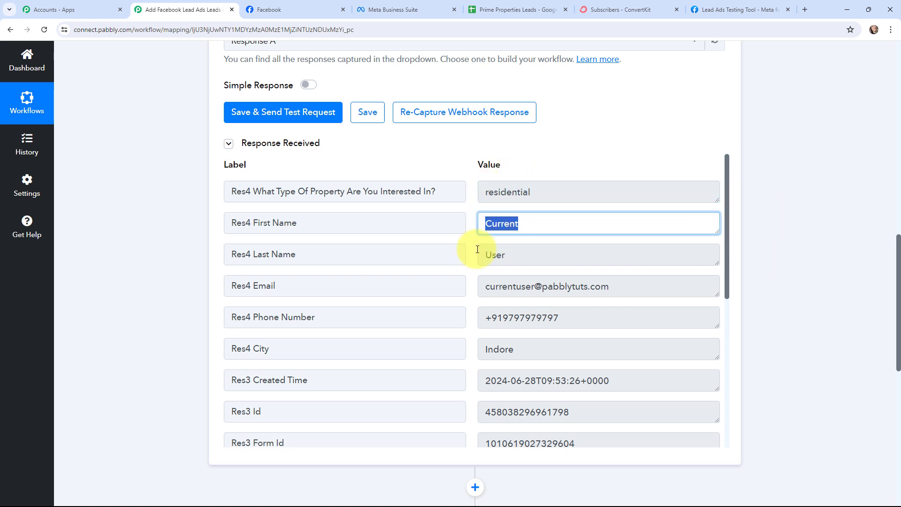
{"action": "double_click", "coordinate": [495, 255]}
{"action": "left_click_drag", "start_coordinate": [483, 286], "coordinate": [661, 321]}
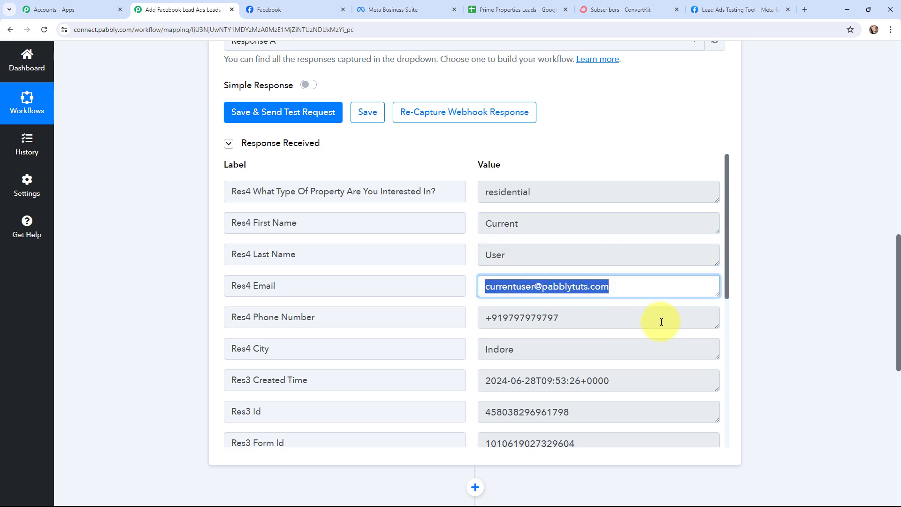
{"action": "left_click_drag", "start_coordinate": [491, 318], "coordinate": [560, 318]}
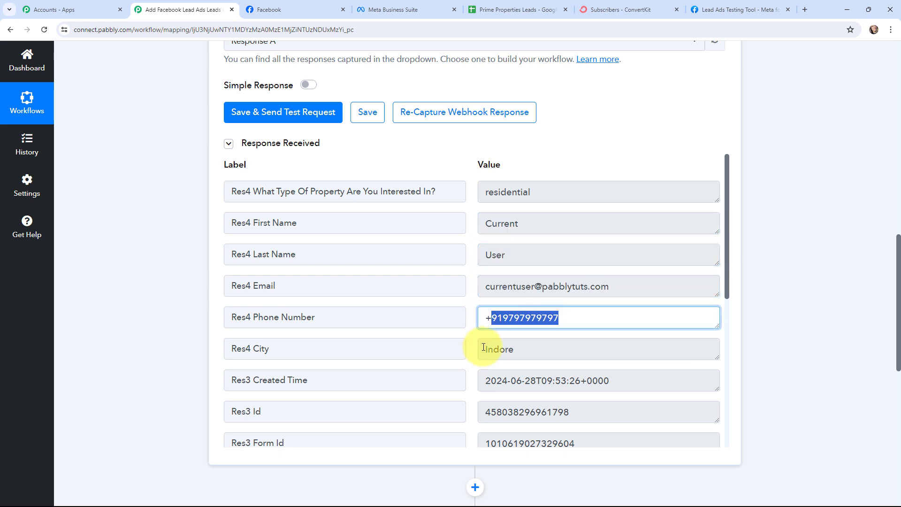
{"action": "left_click_drag", "start_coordinate": [484, 348], "coordinate": [549, 349]}
{"action": "left_click_drag", "start_coordinate": [486, 381], "coordinate": [642, 381]}
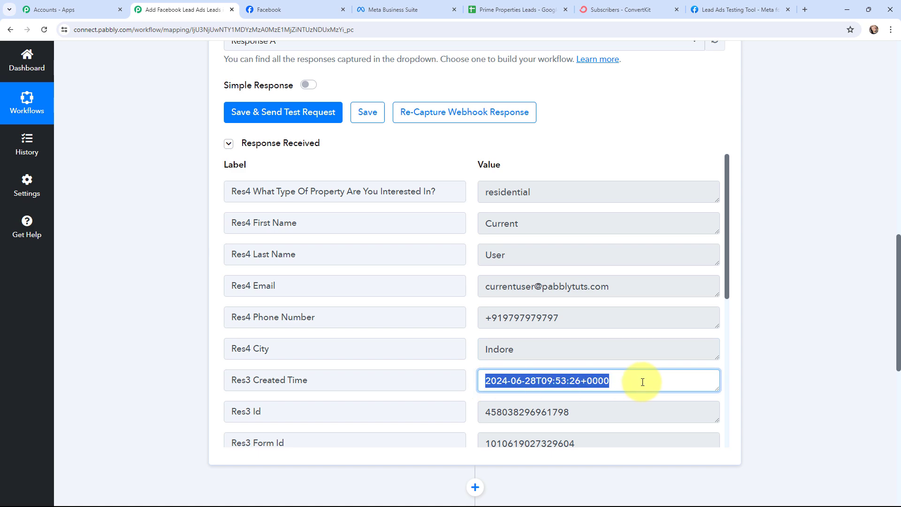
{"action": "left_click", "coordinate": [143, 286]}
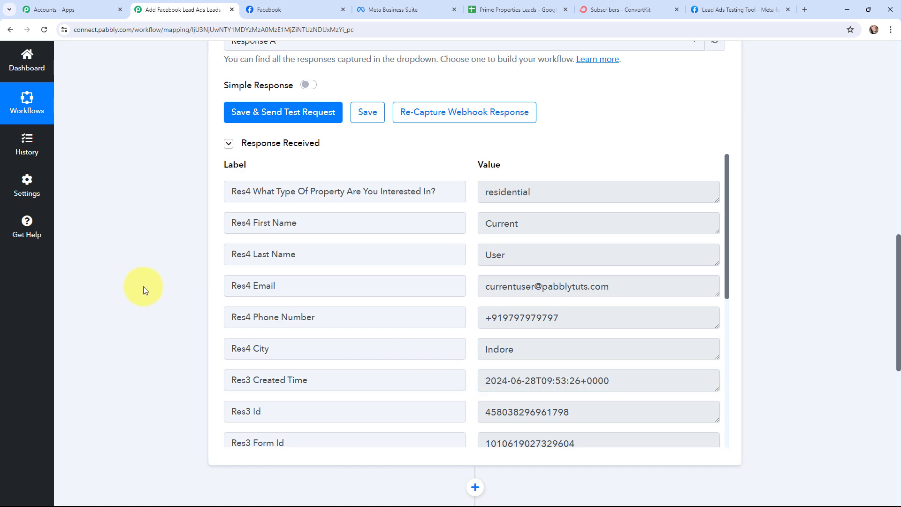
{"action": "scroll", "coordinate": [142, 286], "scroll_direction": "up", "scroll_amount": 10}
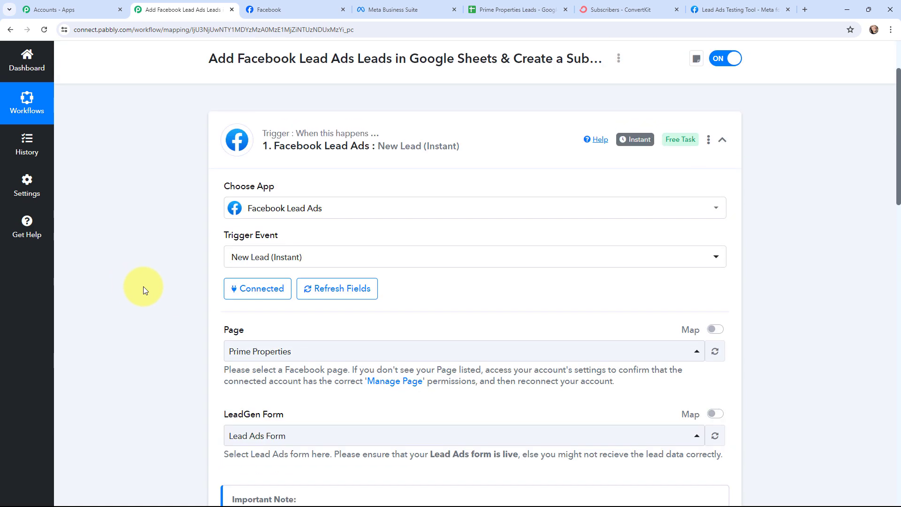
Step: Collapse the Facebook Lead Ads trigger card and expand the Google Sheets Add New Row action
{"action": "scroll", "coordinate": [142, 286], "scroll_direction": "up", "scroll_amount": 2}
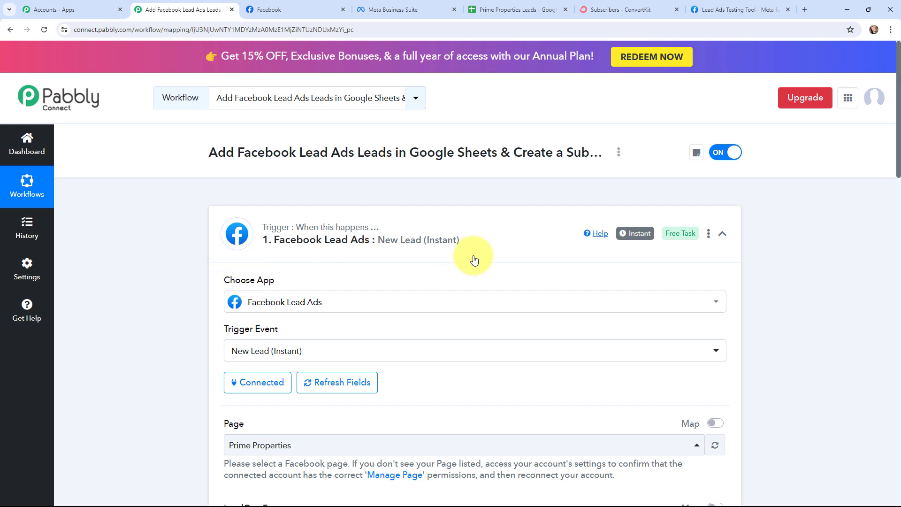
{"action": "mouse_move", "coordinate": [626, 236]}
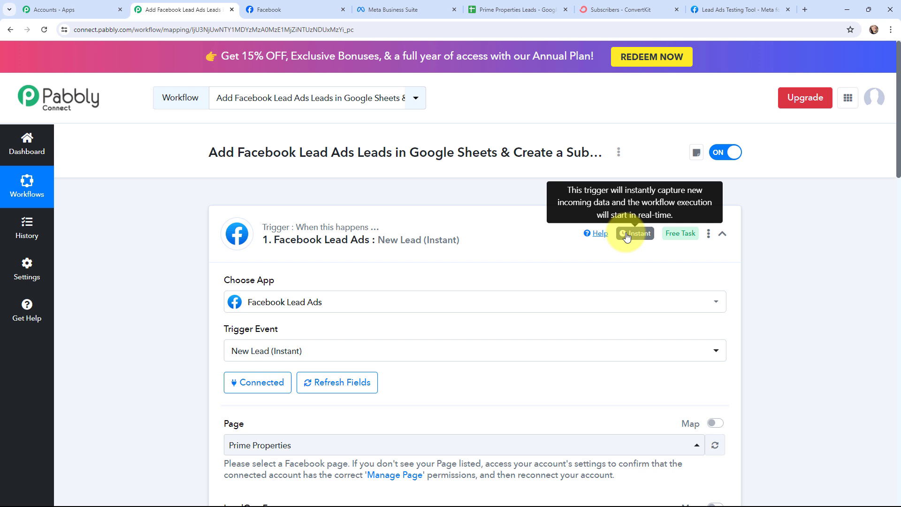
{"action": "left_click", "coordinate": [222, 221]}
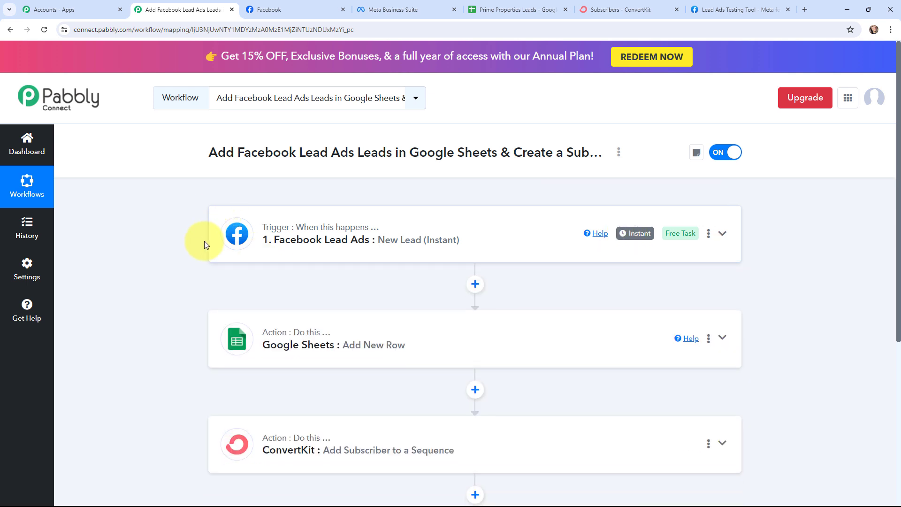
{"action": "left_click", "coordinate": [224, 326]}
{"action": "scroll", "coordinate": [187, 328], "scroll_direction": "down", "scroll_amount": 3}
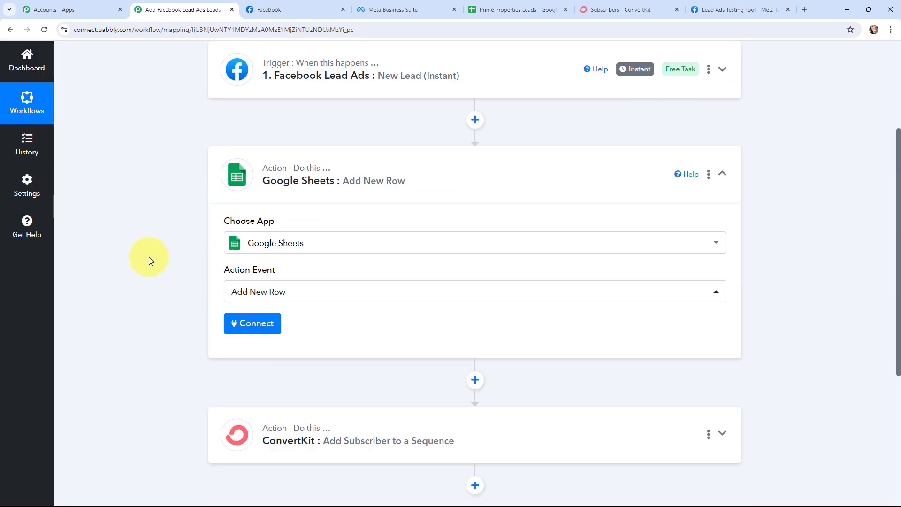
Step: Authorize a Google account as the new Google Sheets #108 connection for the action
{"action": "left_click", "coordinate": [254, 327]}
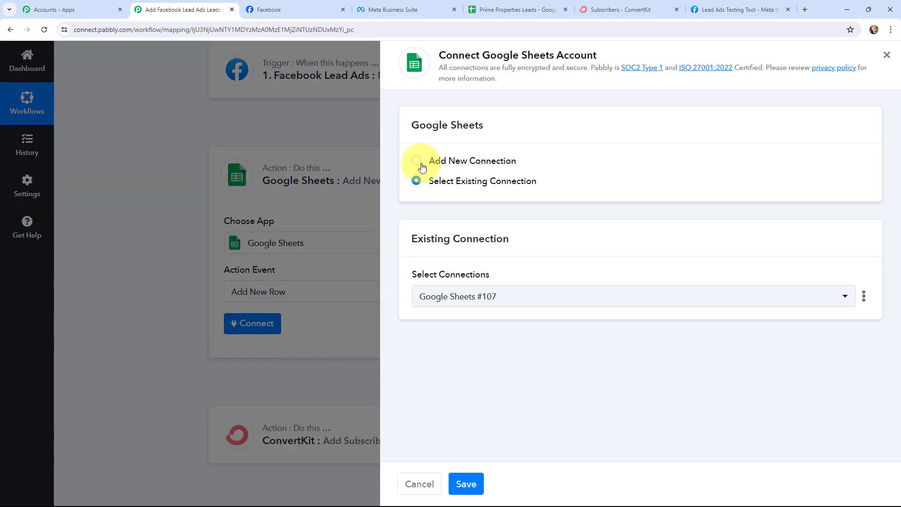
{"action": "left_click", "coordinate": [421, 165]}
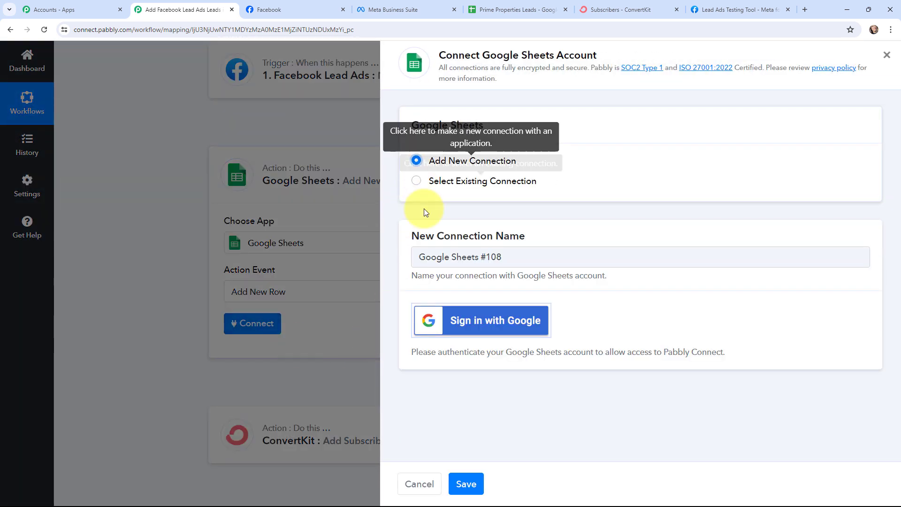
{"action": "left_click", "coordinate": [479, 323]}
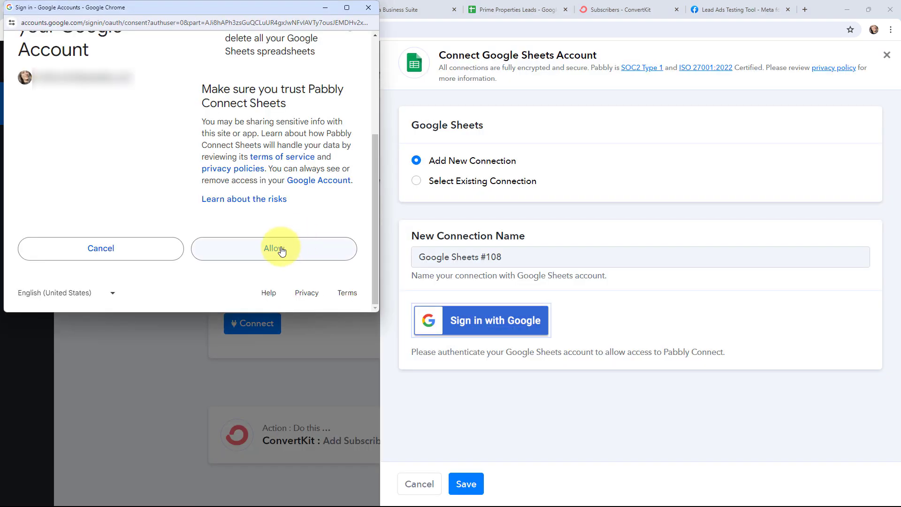
{"action": "left_click", "coordinate": [281, 250]}
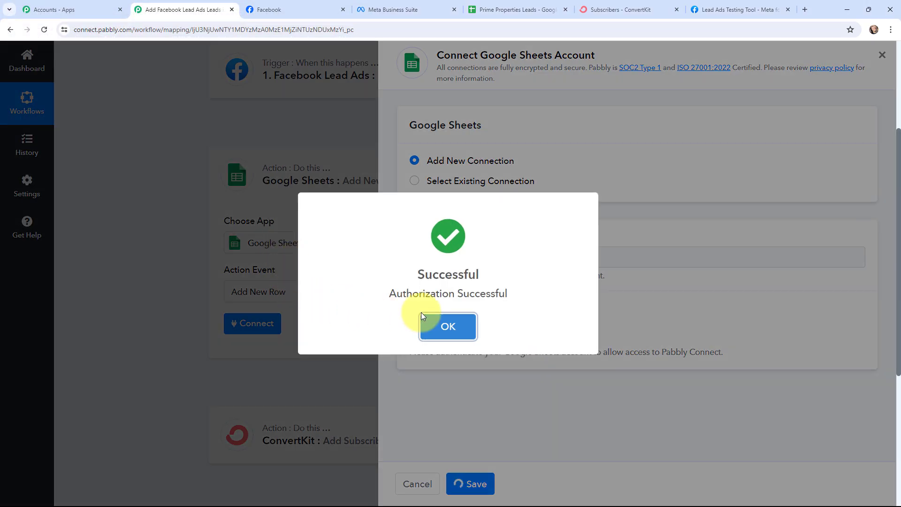
{"action": "left_click", "coordinate": [421, 315]}
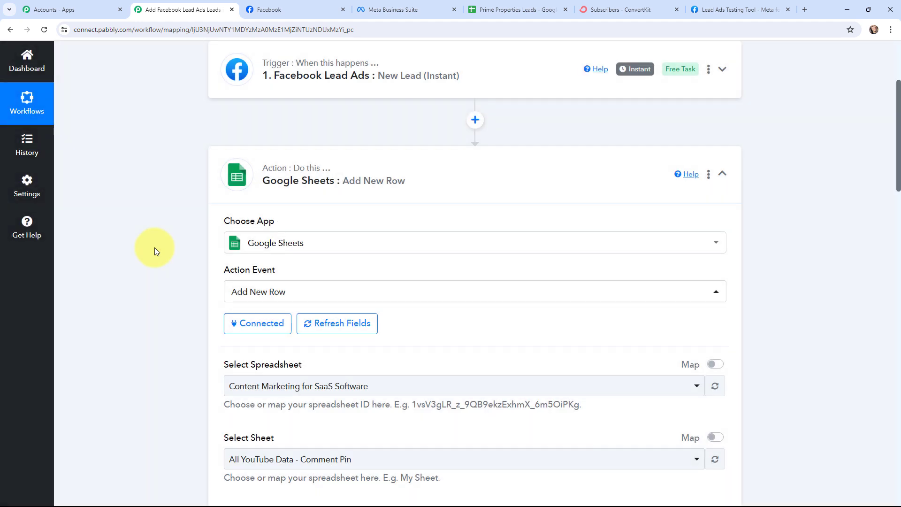
Step: Look over the Prime Properties Leads spreadsheet in its own tab
{"action": "scroll", "coordinate": [154, 246], "scroll_direction": "down", "scroll_amount": 1}
{"action": "scroll", "coordinate": [154, 247], "scroll_direction": "down", "scroll_amount": 1}
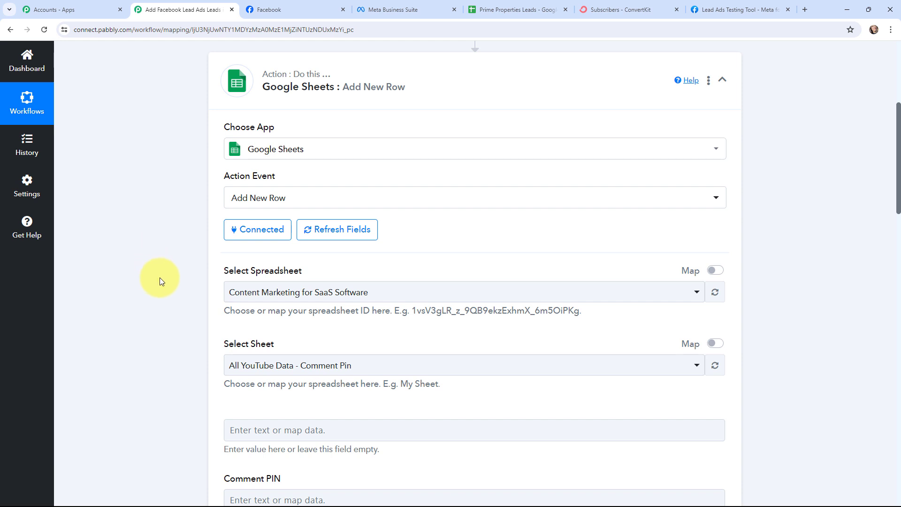
{"action": "left_click", "coordinate": [539, 9]}
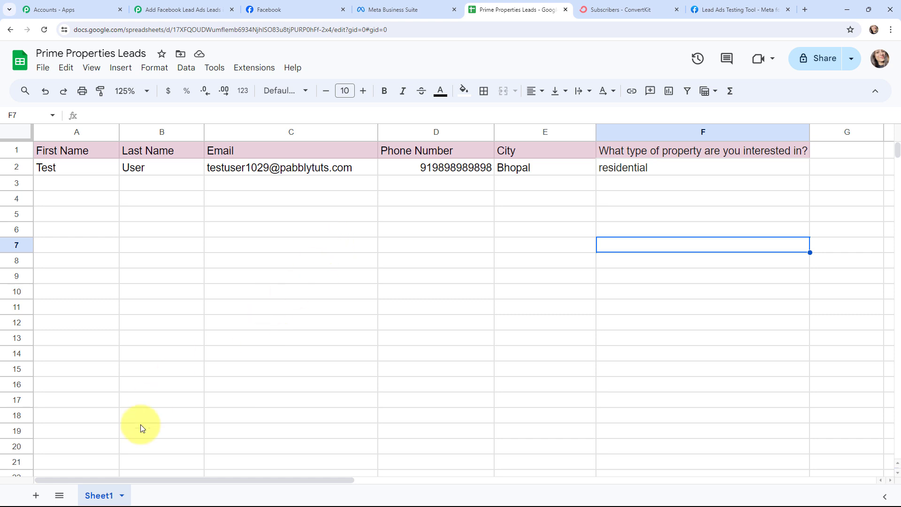
{"action": "left_click", "coordinate": [195, 10]}
Step: Select Prime Properties Leads with Sheet1 as the target, revealing the six column fields
{"action": "left_click", "coordinate": [285, 292]}
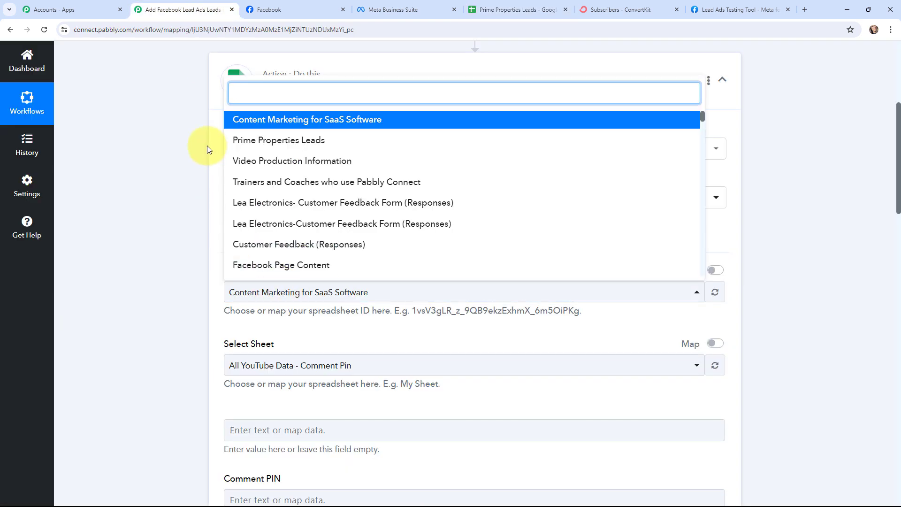
{"action": "left_click", "coordinate": [306, 140]}
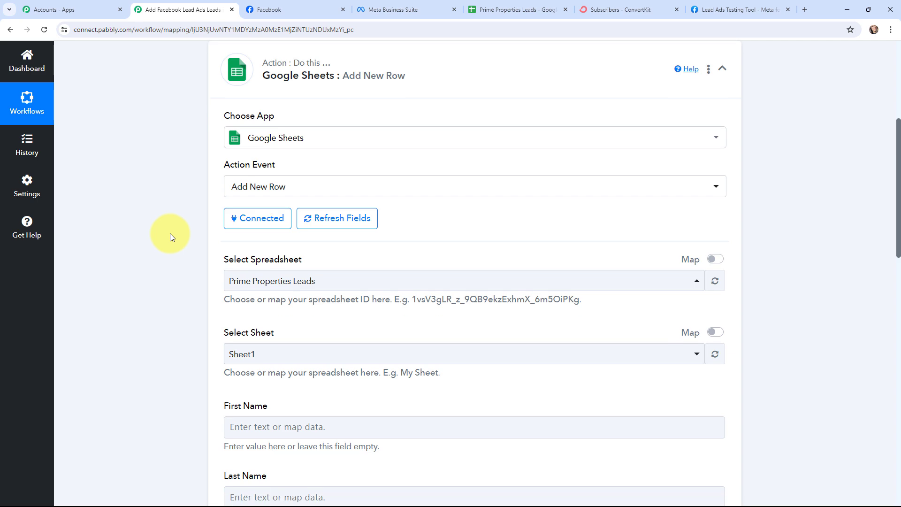
{"action": "scroll", "coordinate": [169, 233], "scroll_direction": "down", "scroll_amount": 7}
{"action": "scroll", "coordinate": [169, 233], "scroll_direction": "down", "scroll_amount": 1}
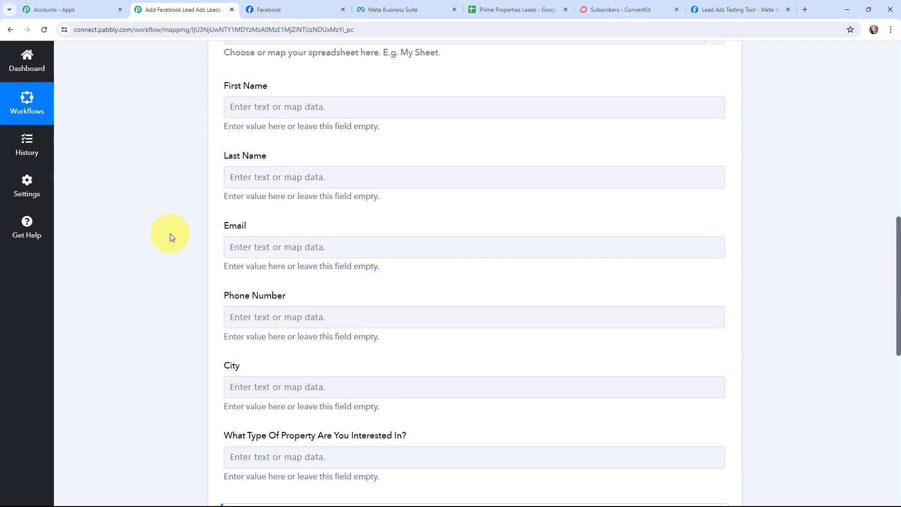
{"action": "scroll", "coordinate": [170, 232], "scroll_direction": "up", "scroll_amount": 1}
Step: Map the lead's first name, last name and email into their Google Sheets fields
{"action": "left_click", "coordinate": [242, 116]}
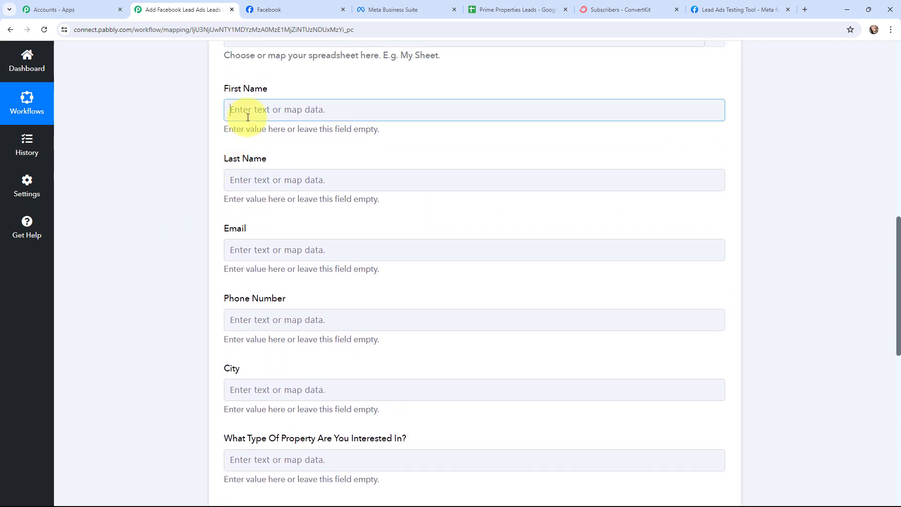
{"action": "left_click", "coordinate": [263, 197]}
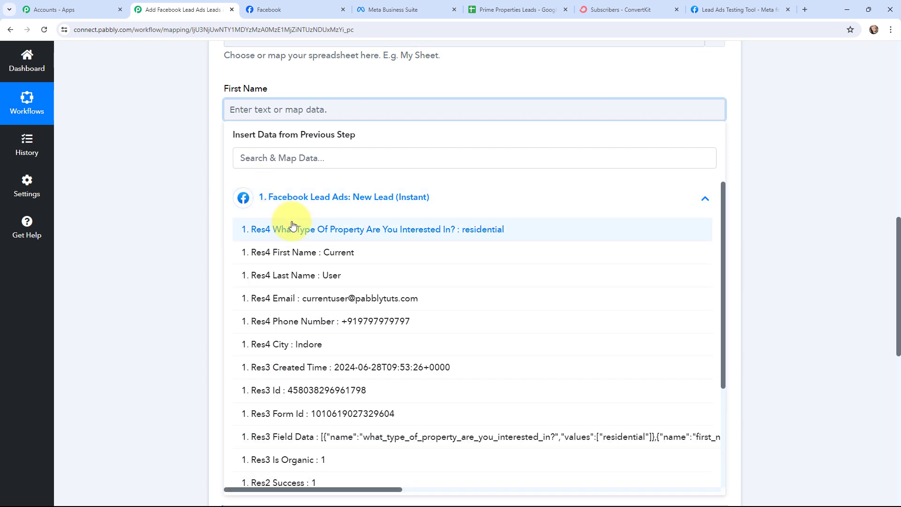
{"action": "left_click", "coordinate": [328, 252]}
{"action": "left_click", "coordinate": [181, 196]}
{"action": "left_click", "coordinate": [248, 189]}
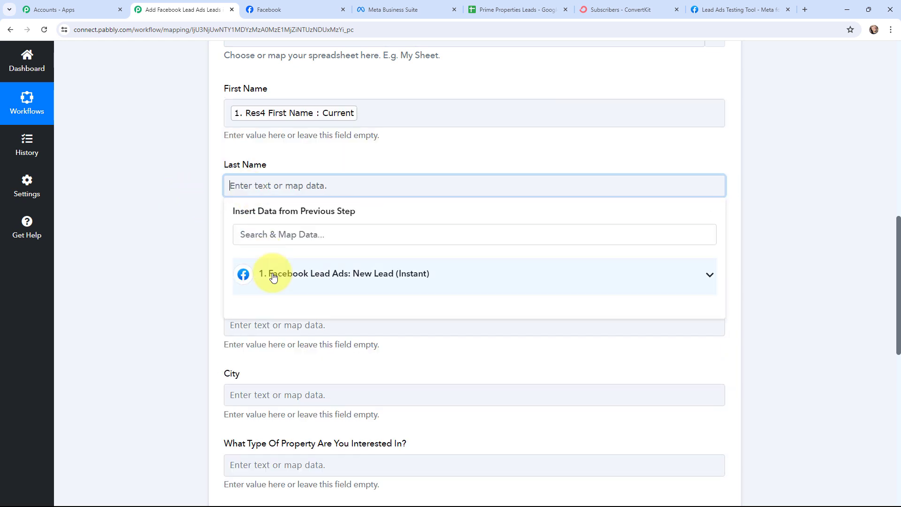
{"action": "left_click", "coordinate": [272, 278]}
{"action": "left_click", "coordinate": [298, 348]}
{"action": "left_click", "coordinate": [170, 282]}
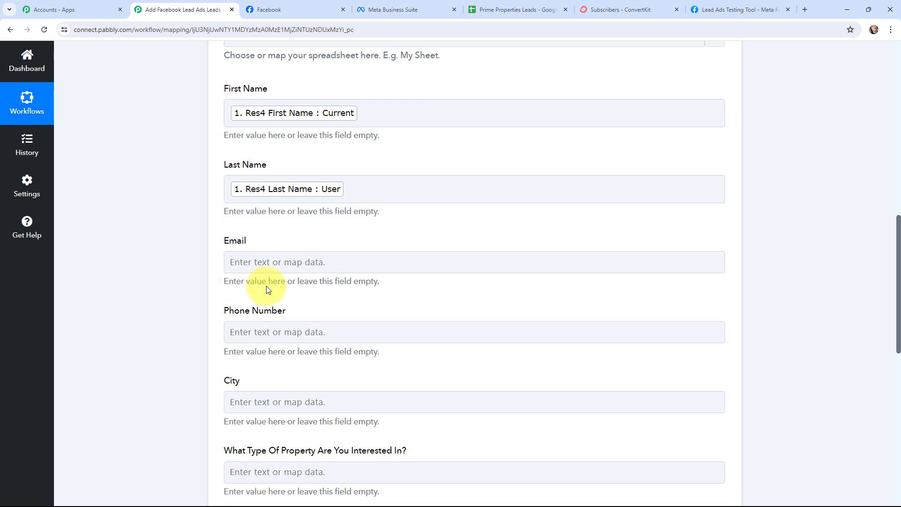
{"action": "left_click", "coordinate": [263, 261]}
{"action": "left_click", "coordinate": [303, 352]}
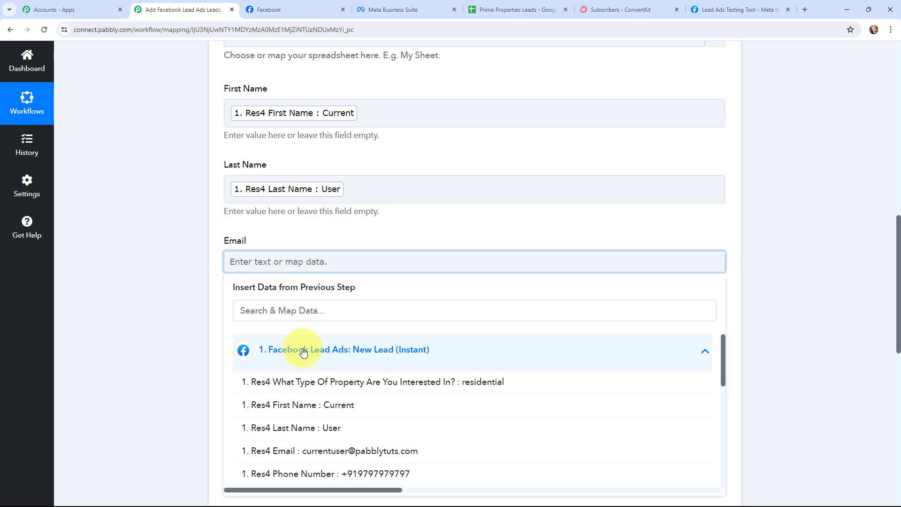
{"action": "left_click", "coordinate": [322, 451]}
{"action": "left_click", "coordinate": [187, 288]}
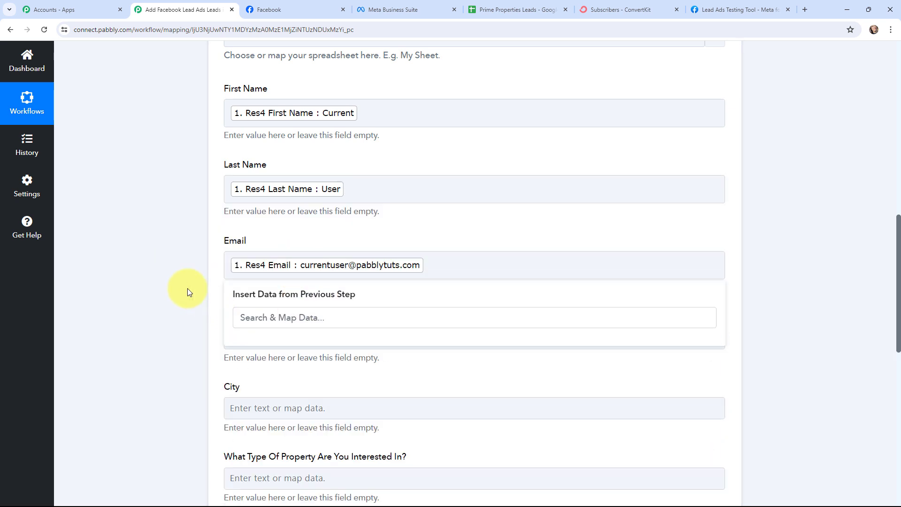
Step: Map the lead's phone number, city and property type answer into their fields
{"action": "scroll", "coordinate": [234, 263], "scroll_direction": "down", "scroll_amount": 3}
{"action": "left_click", "coordinate": [245, 250]}
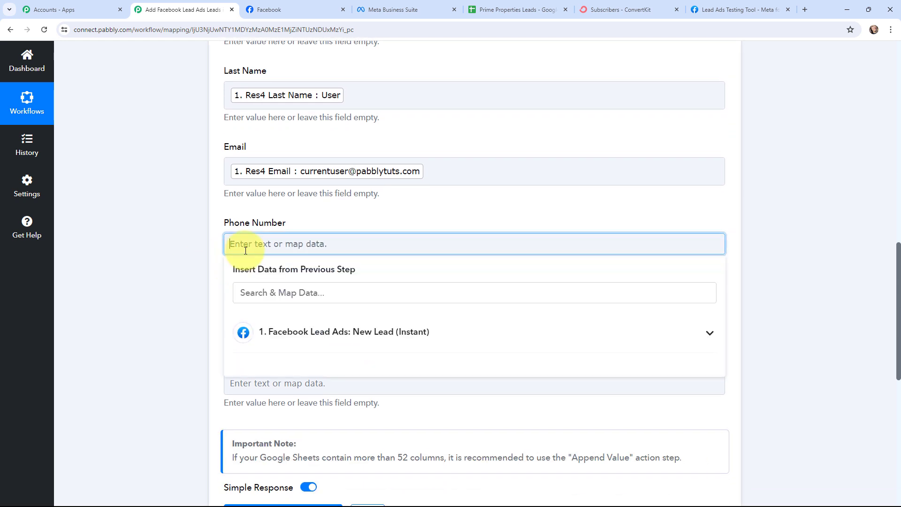
{"action": "left_click", "coordinate": [284, 331]}
{"action": "scroll", "coordinate": [337, 389], "scroll_direction": "down", "scroll_amount": 1}
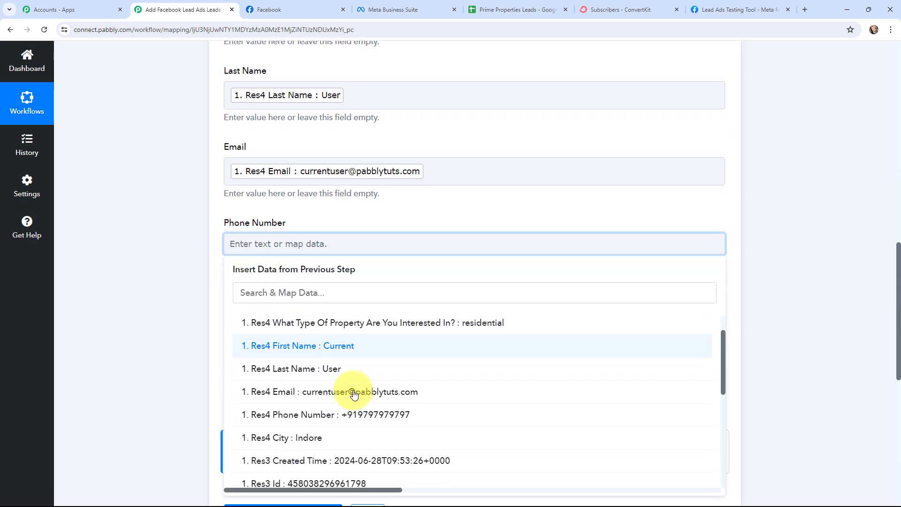
{"action": "left_click", "coordinate": [389, 413]}
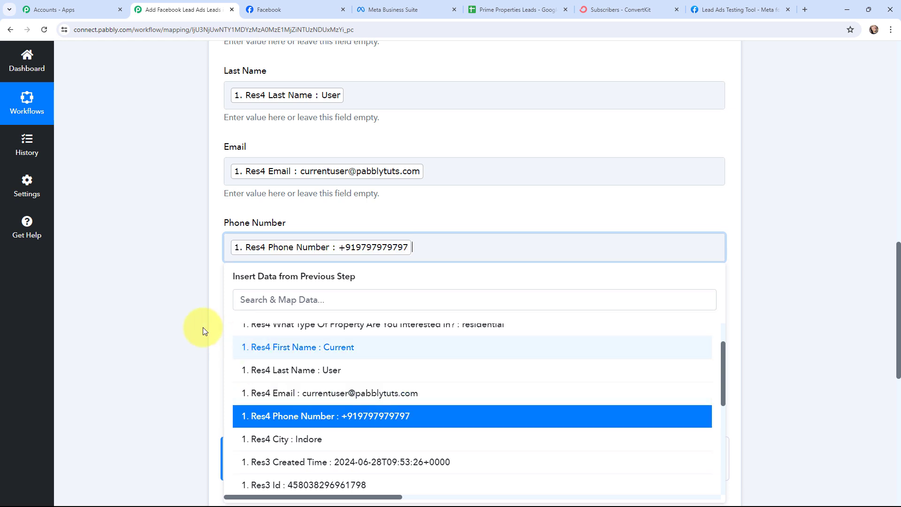
{"action": "left_click", "coordinate": [172, 312]}
{"action": "scroll", "coordinate": [197, 300], "scroll_direction": "down", "scroll_amount": 1}
{"action": "left_click", "coordinate": [251, 283]}
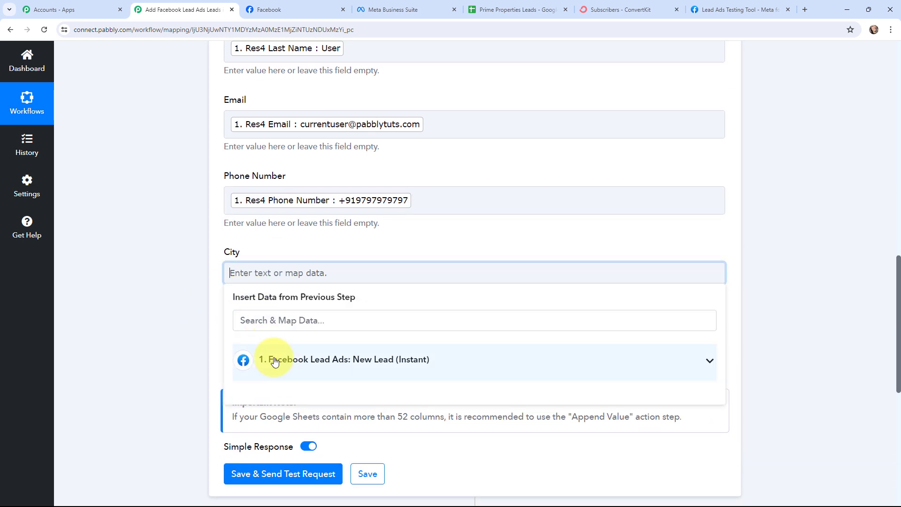
{"action": "left_click", "coordinate": [281, 362]}
{"action": "scroll", "coordinate": [319, 375], "scroll_direction": "down", "scroll_amount": 3}
{"action": "left_click", "coordinate": [334, 373]}
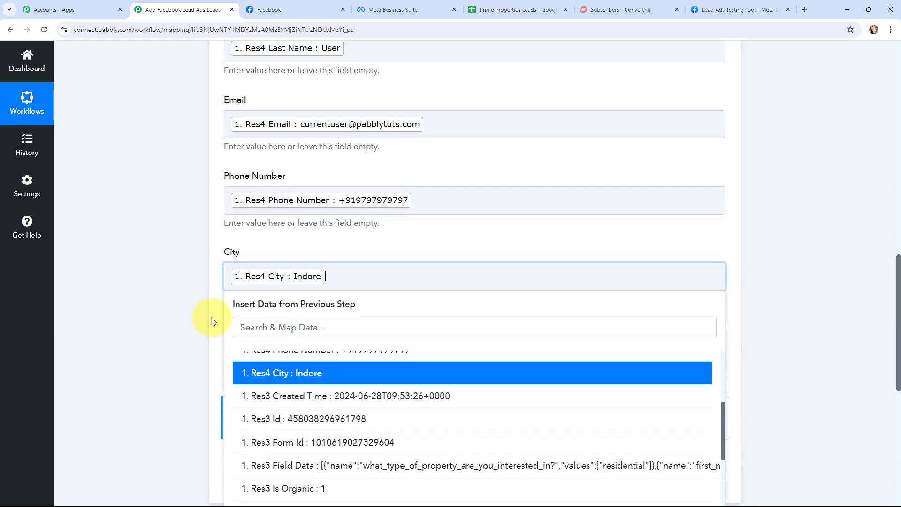
{"action": "left_click", "coordinate": [210, 315]}
{"action": "left_click", "coordinate": [294, 348]}
{"action": "left_click", "coordinate": [308, 429]}
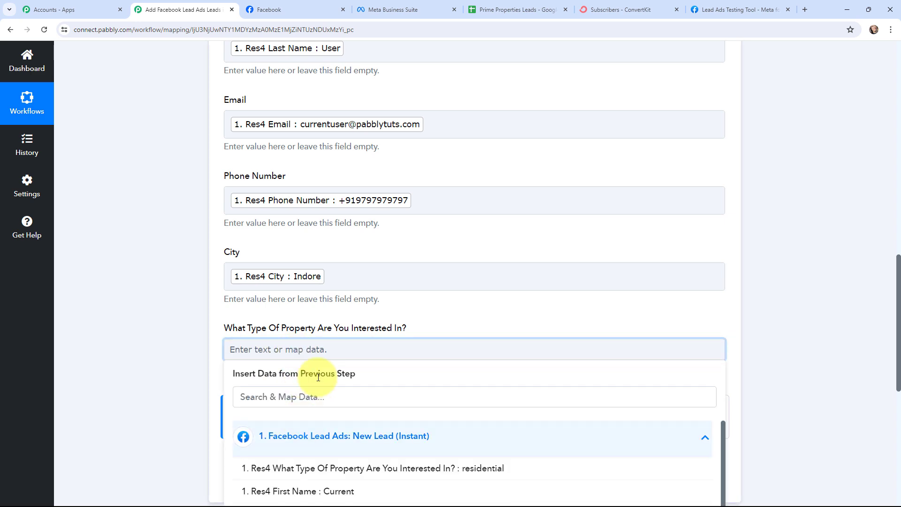
{"action": "scroll", "coordinate": [366, 370], "scroll_direction": "down", "scroll_amount": 2}
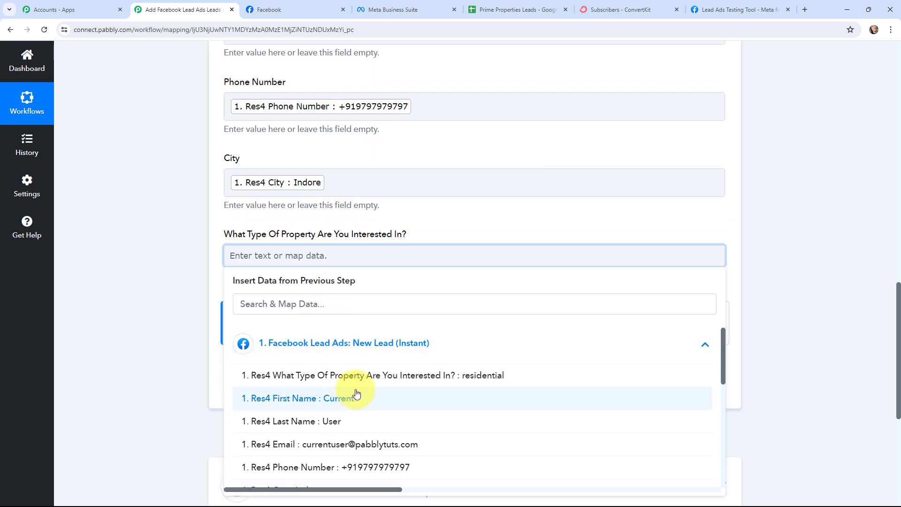
{"action": "left_click", "coordinate": [418, 376]}
{"action": "left_click", "coordinate": [154, 287]}
{"action": "scroll", "coordinate": [155, 287], "scroll_direction": "up", "scroll_amount": 6}
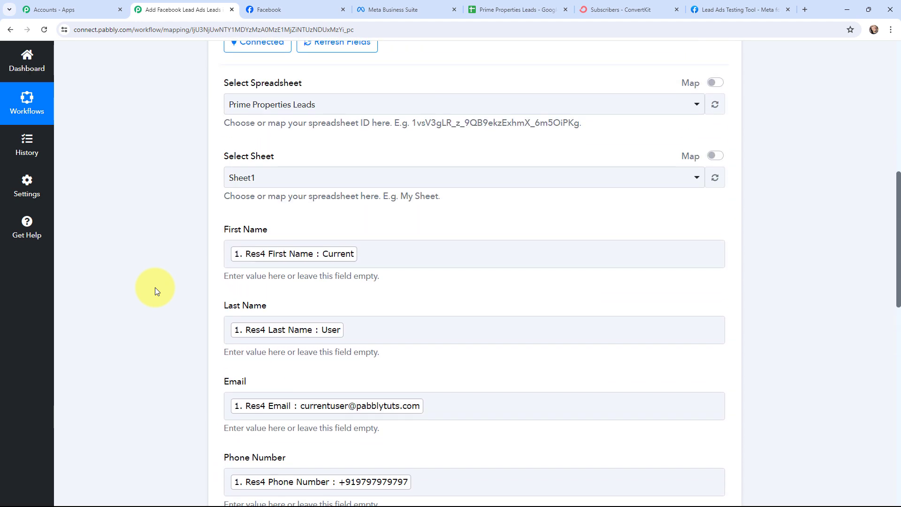
Step: Save and test the Google Sheets step, confirming the Indore residential lead appears as row 3
{"action": "scroll", "coordinate": [155, 287], "scroll_direction": "down", "scroll_amount": 4}
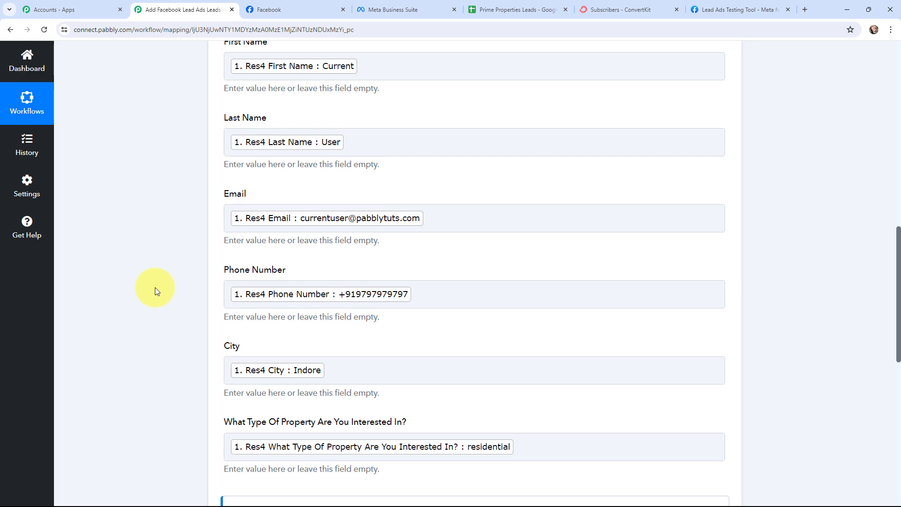
{"action": "scroll", "coordinate": [155, 288], "scroll_direction": "down", "scroll_amount": 5}
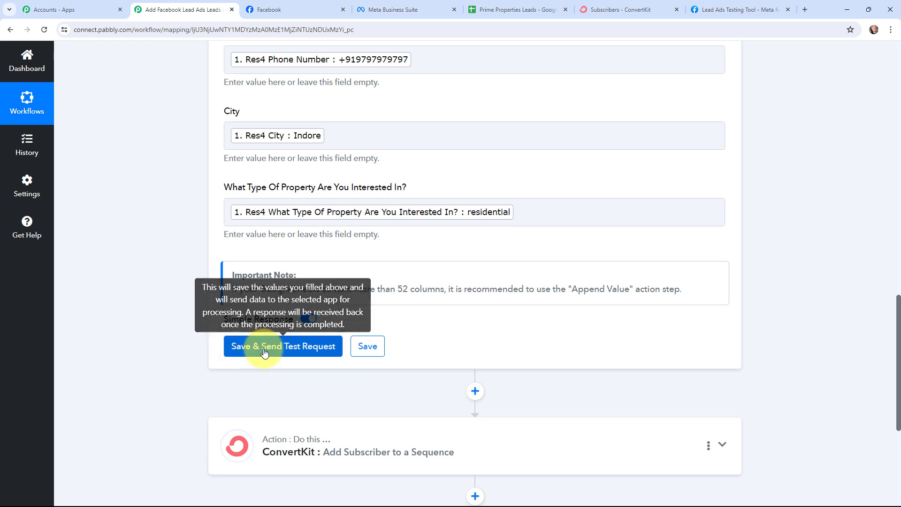
{"action": "left_click", "coordinate": [264, 347]}
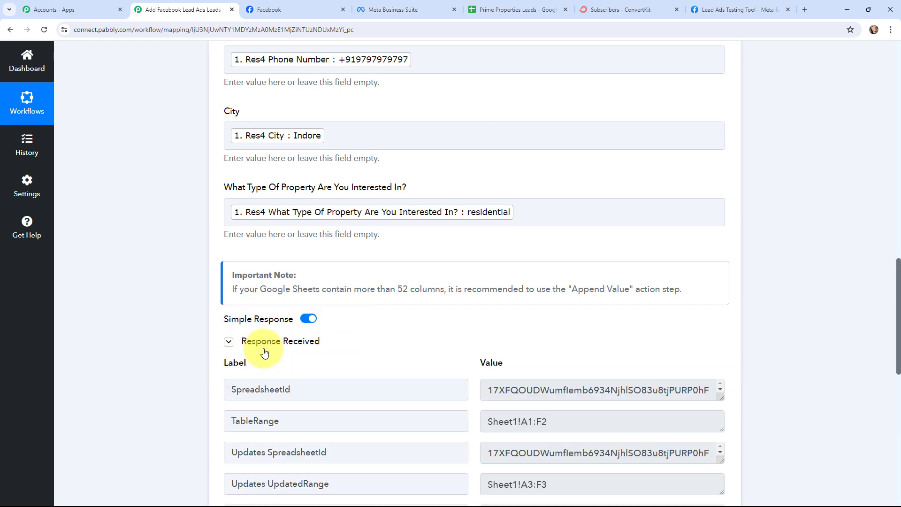
{"action": "scroll", "coordinate": [264, 350], "scroll_direction": "down", "scroll_amount": 3}
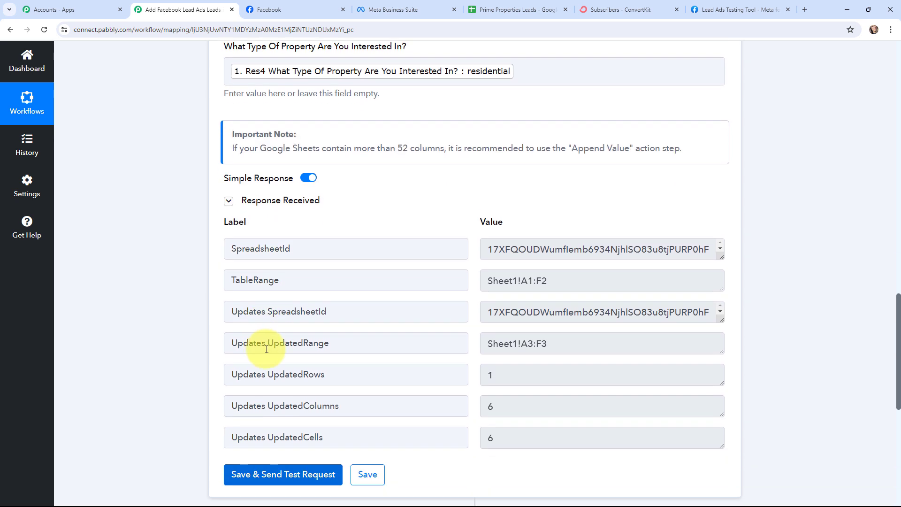
{"action": "left_click", "coordinate": [516, 10]}
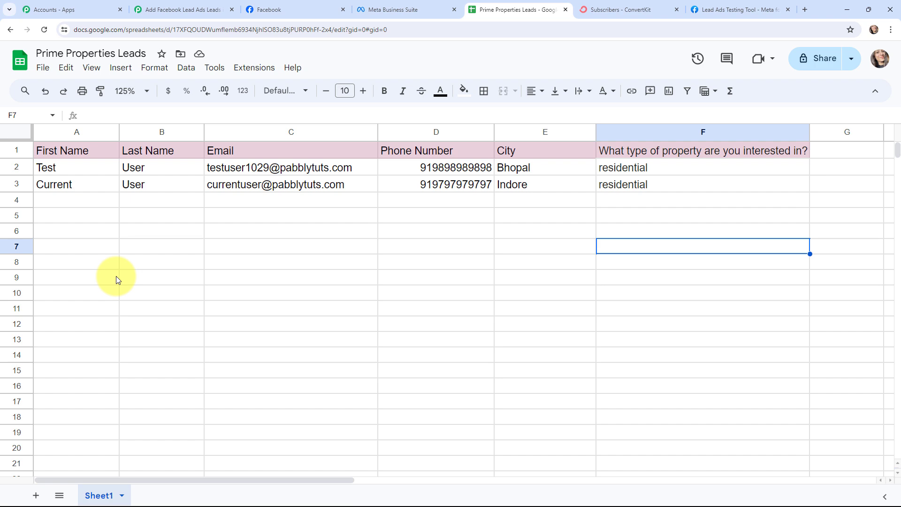
Step: Expand the ConvertKit add-subscriber action step in the workflow
{"action": "left_click", "coordinate": [168, 9]}
{"action": "scroll", "coordinate": [162, 199], "scroll_direction": "down", "scroll_amount": 5}
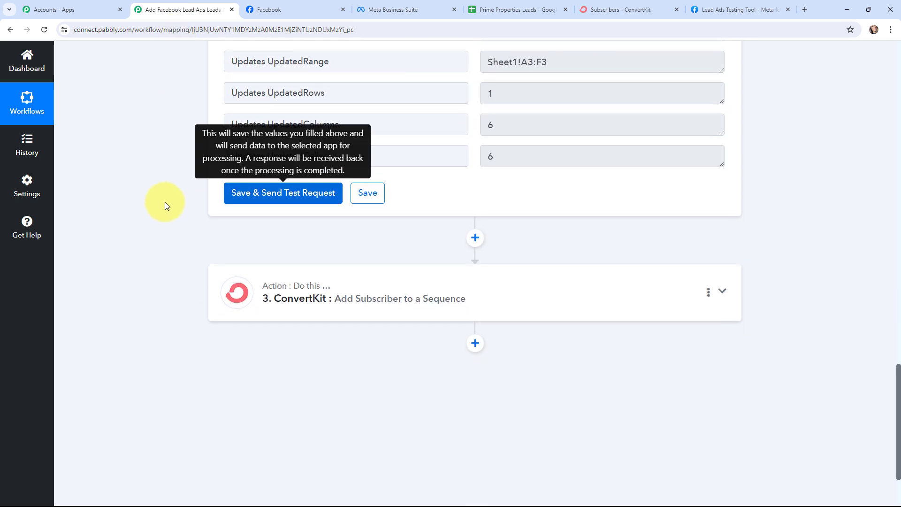
{"action": "left_click", "coordinate": [228, 268]}
{"action": "scroll", "coordinate": [141, 223], "scroll_direction": "down", "scroll_amount": 1}
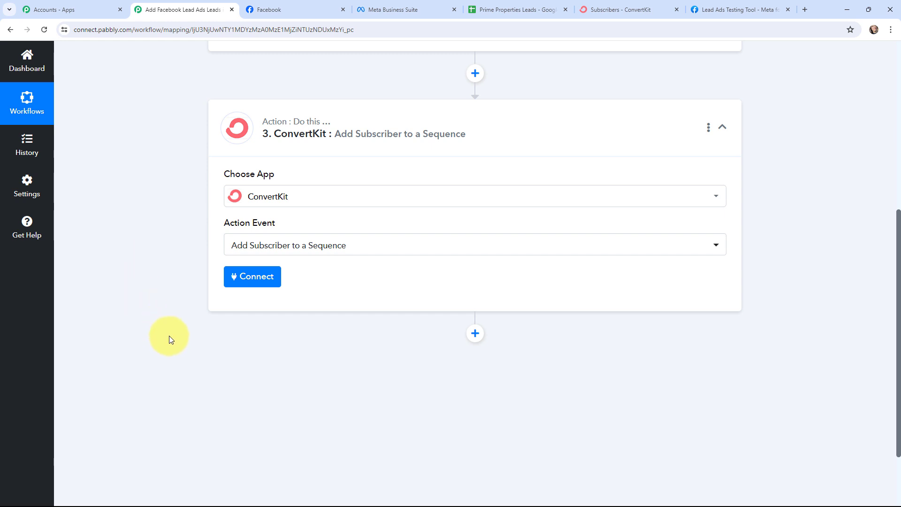
Step: Start a new ConvertKit #6 connection, then go to ConvertKit for the API credentials
{"action": "left_click", "coordinate": [249, 281]}
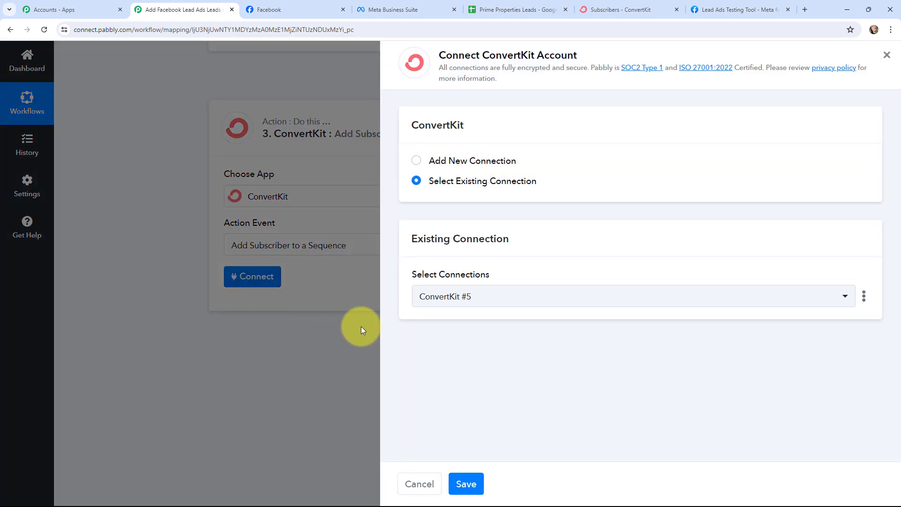
{"action": "left_click", "coordinate": [414, 161]}
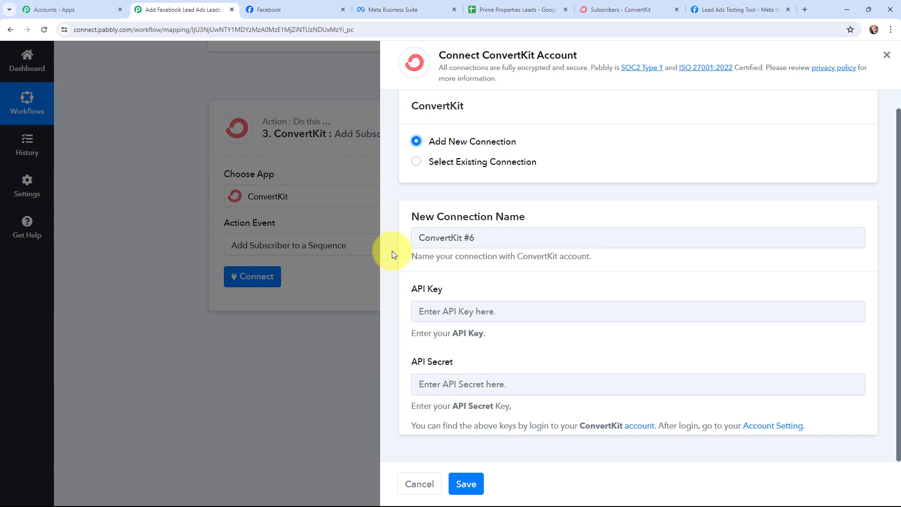
{"action": "key", "text": "ctrl+6"}
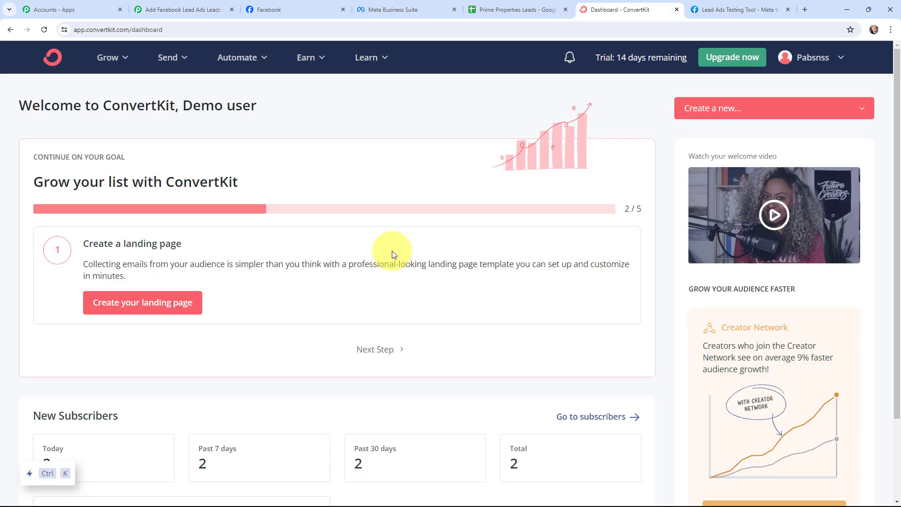
Step: Find the API key and secret under ConvertKit's Advanced account settings, then return to Pabbly
{"action": "left_click", "coordinate": [826, 58]}
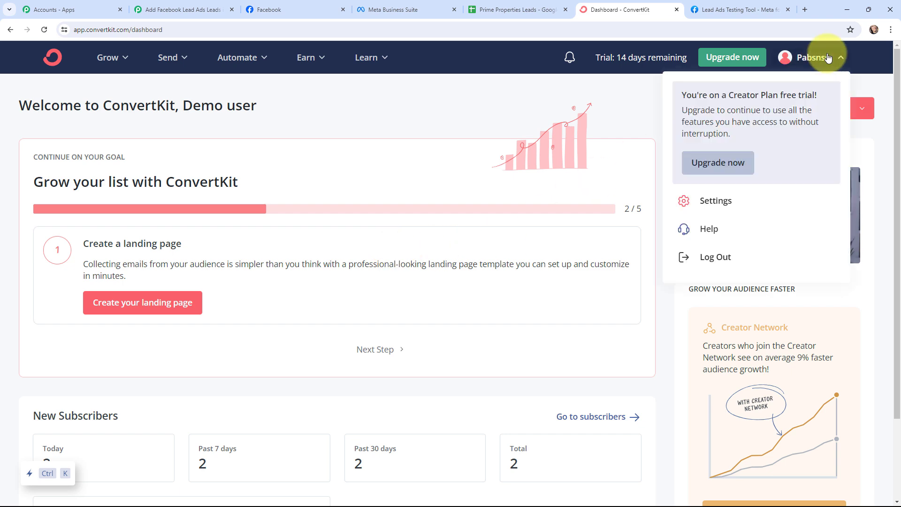
{"action": "left_click", "coordinate": [723, 211]}
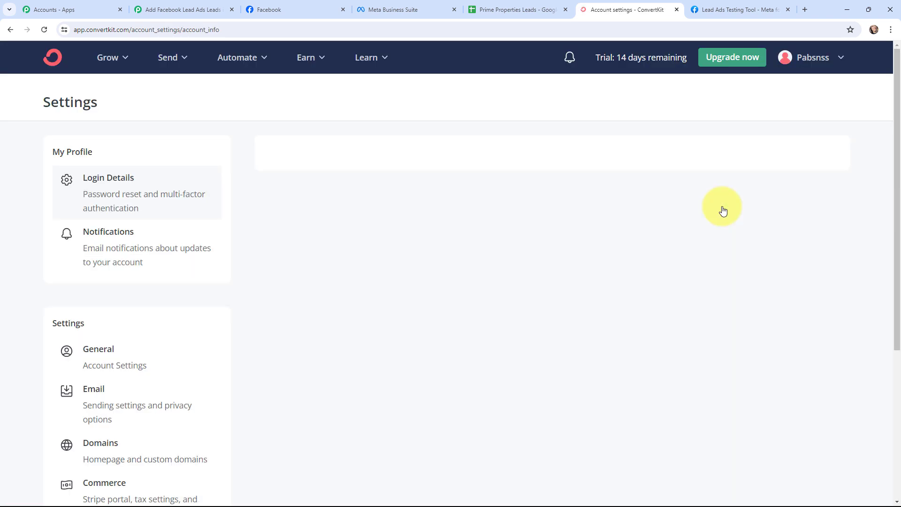
{"action": "scroll", "coordinate": [181, 352], "scroll_direction": "down", "scroll_amount": 5}
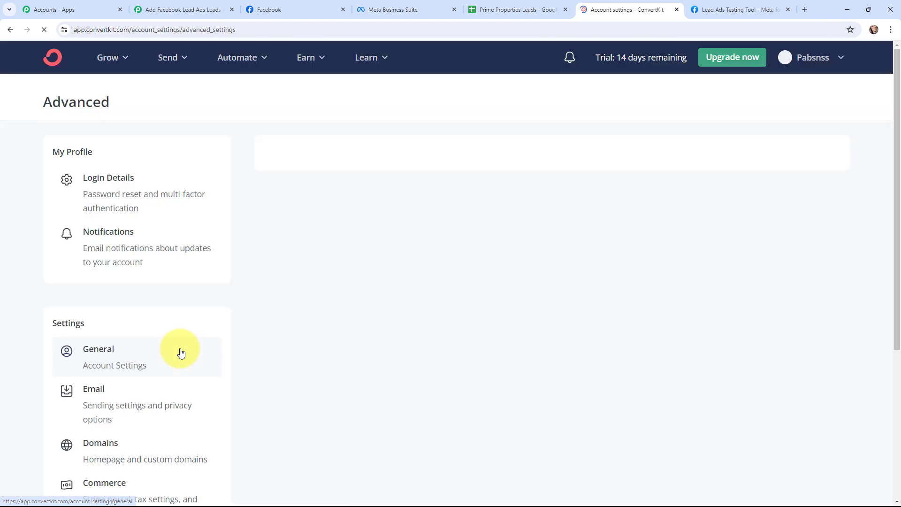
{"action": "scroll", "coordinate": [479, 317], "scroll_direction": "down", "scroll_amount": 1}
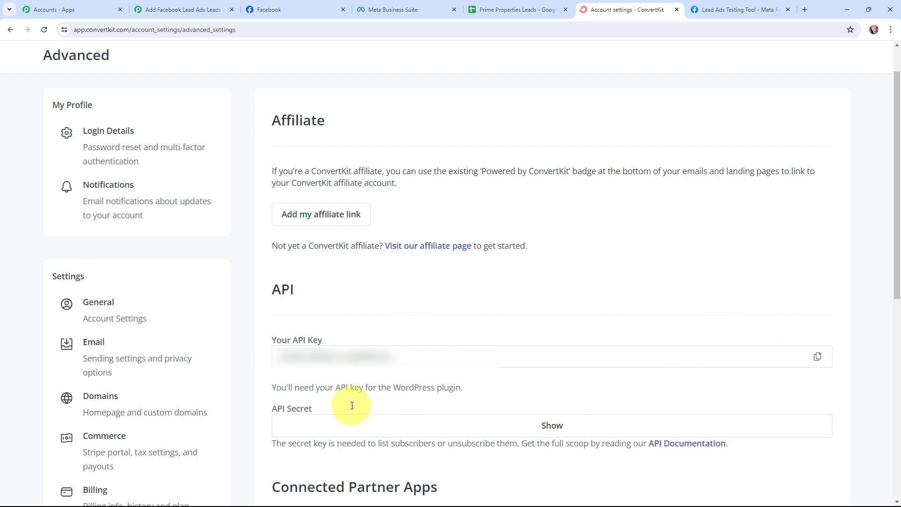
{"action": "left_click", "coordinate": [185, 9]}
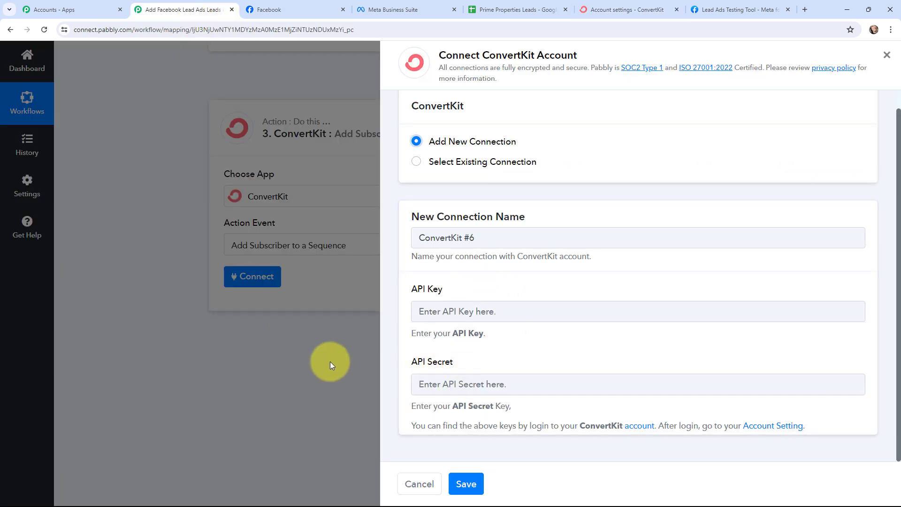
Step: Save the ConvertKit connection with its API credentials, targeting the New Leads sequence, then view ConvertKit
{"action": "left_click", "coordinate": [475, 484]}
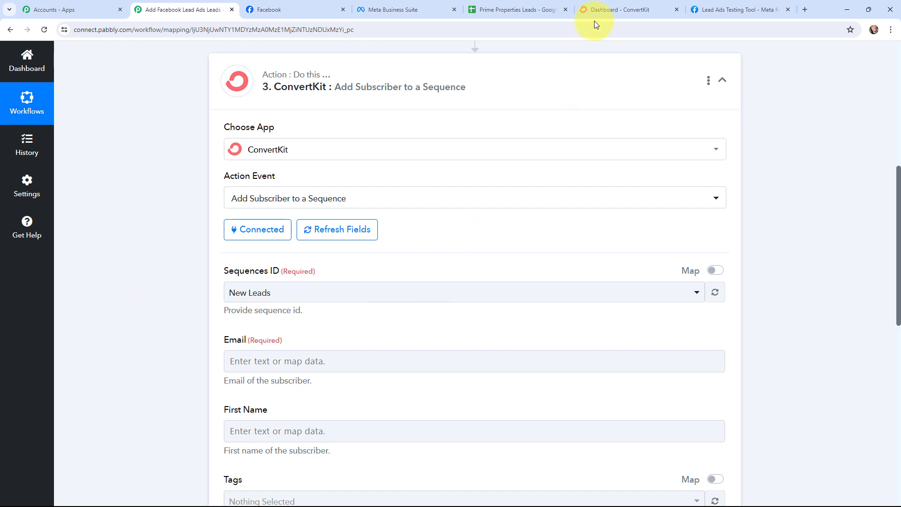
{"action": "left_click", "coordinate": [612, 8]}
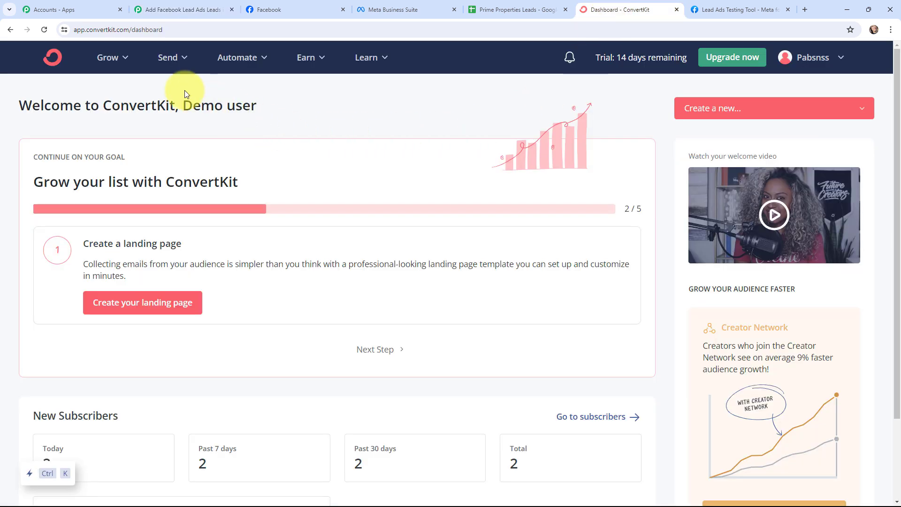
Step: Confirm the New Leads sequence lists 2 subscribers under Send > Sequences, then return to Pabbly
{"action": "left_click", "coordinate": [182, 58]}
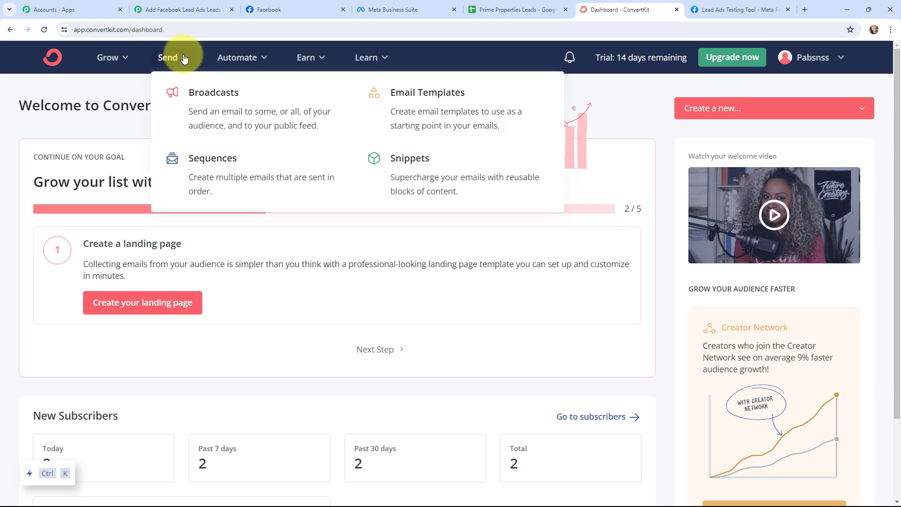
{"action": "left_click", "coordinate": [209, 160]}
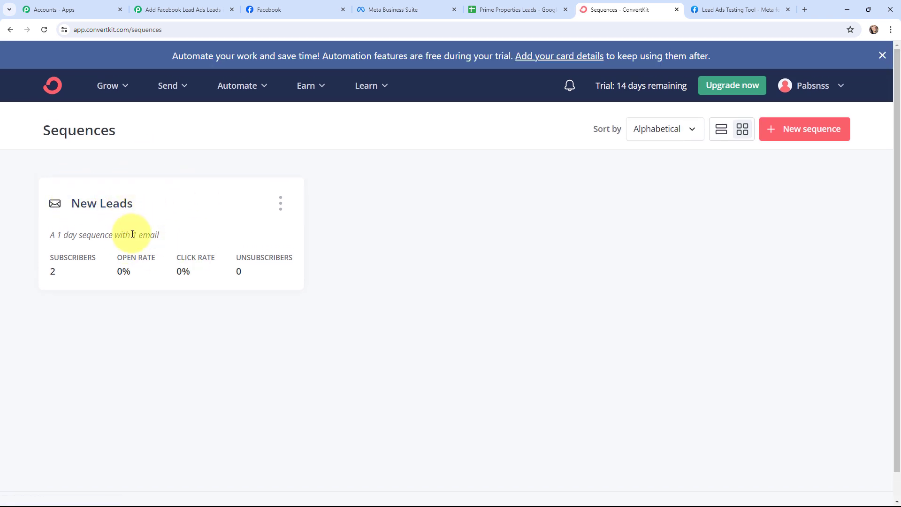
{"action": "left_click", "coordinate": [198, 9]}
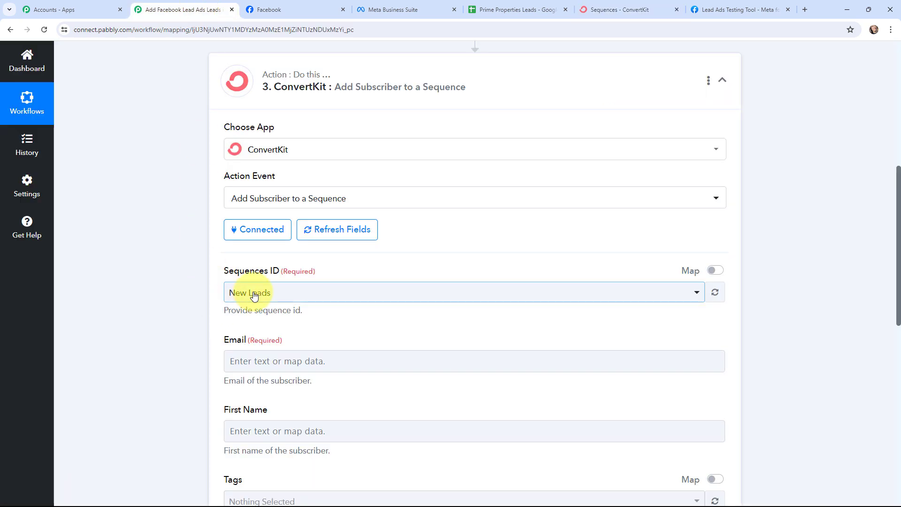
Step: Map the Facebook lead's Res4 Email and Res4 First Name into ConvertKit's Email and First Name fields
{"action": "scroll", "coordinate": [186, 298], "scroll_direction": "down", "scroll_amount": 5}
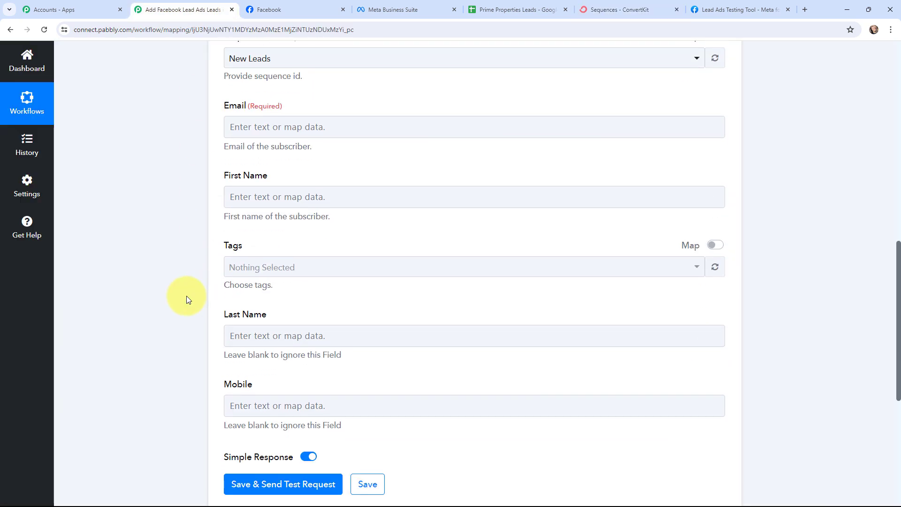
{"action": "left_click", "coordinate": [277, 125]}
{"action": "left_click", "coordinate": [287, 225]}
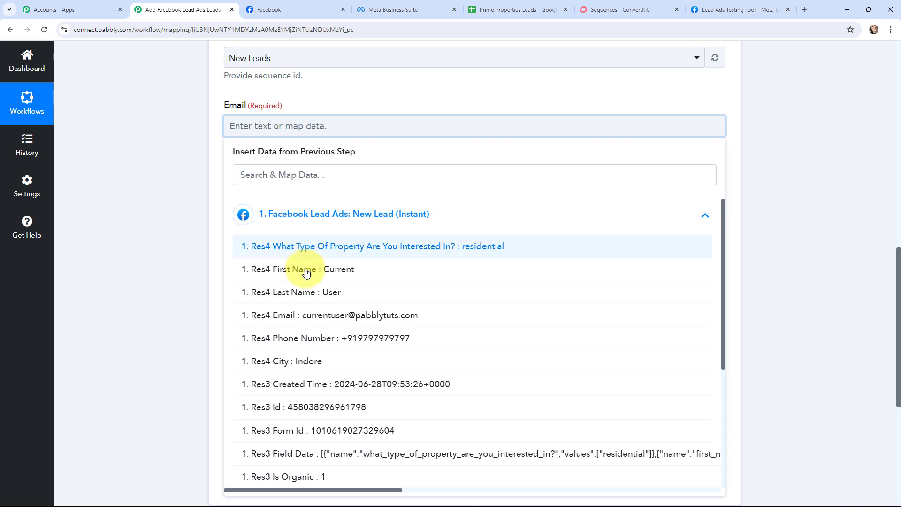
{"action": "left_click", "coordinate": [375, 315]}
{"action": "left_click", "coordinate": [196, 255]}
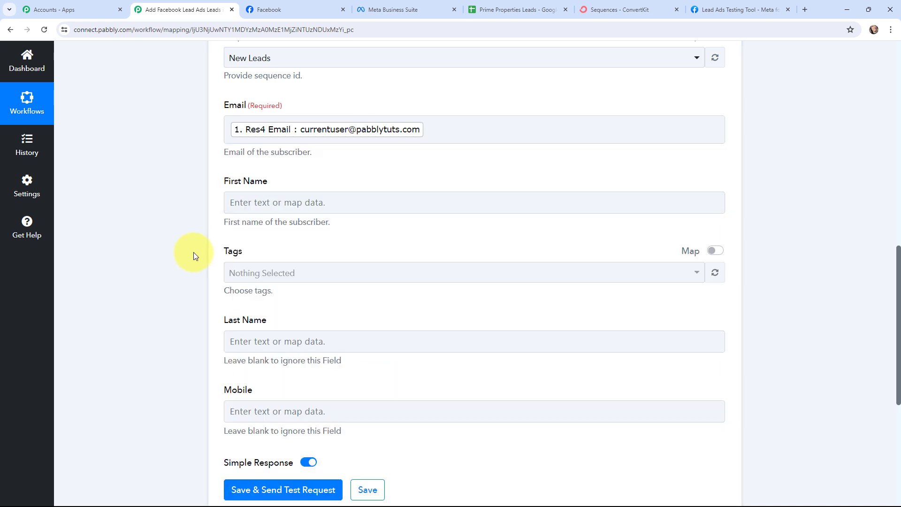
{"action": "left_click", "coordinate": [261, 202]}
{"action": "left_click", "coordinate": [282, 292]}
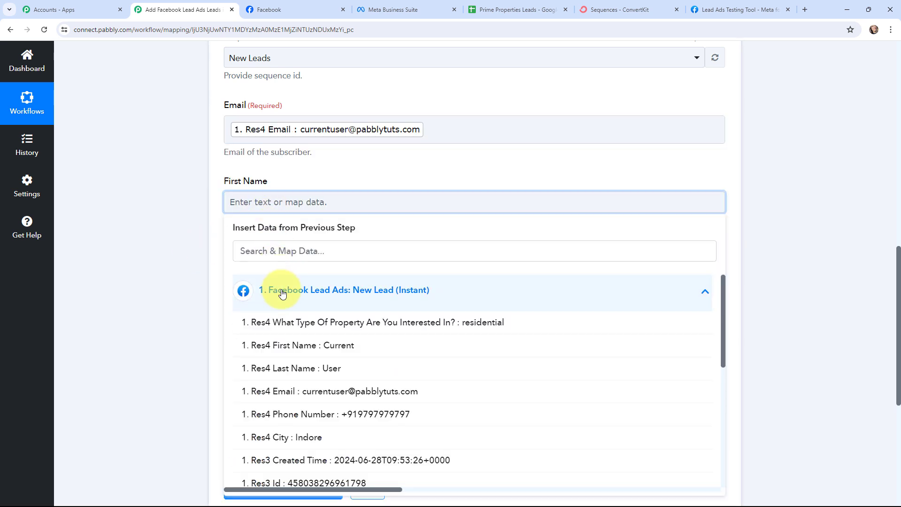
{"action": "left_click", "coordinate": [328, 344]}
{"action": "left_click", "coordinate": [165, 282]}
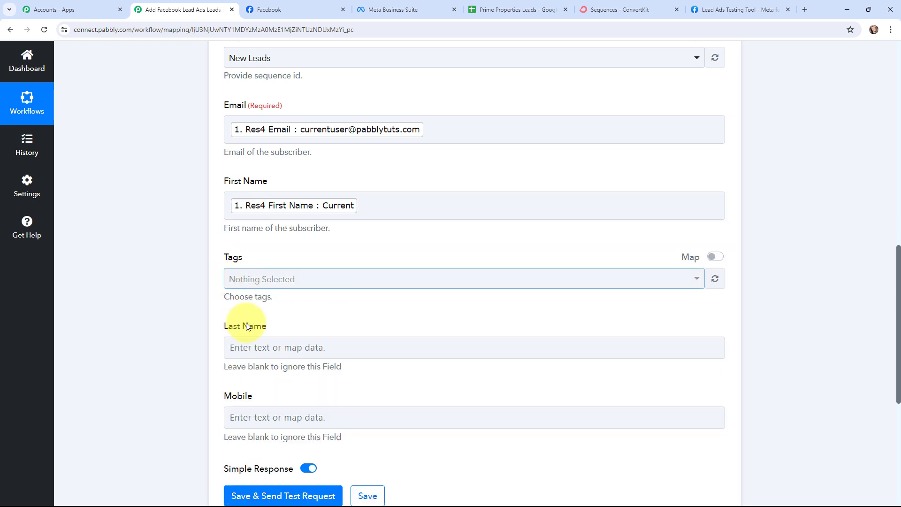
Step: Map the lead's Res4 Last Name into Last Name and Res4 Phone Number into Mobile
{"action": "left_click", "coordinate": [235, 345]}
{"action": "left_click", "coordinate": [245, 428]}
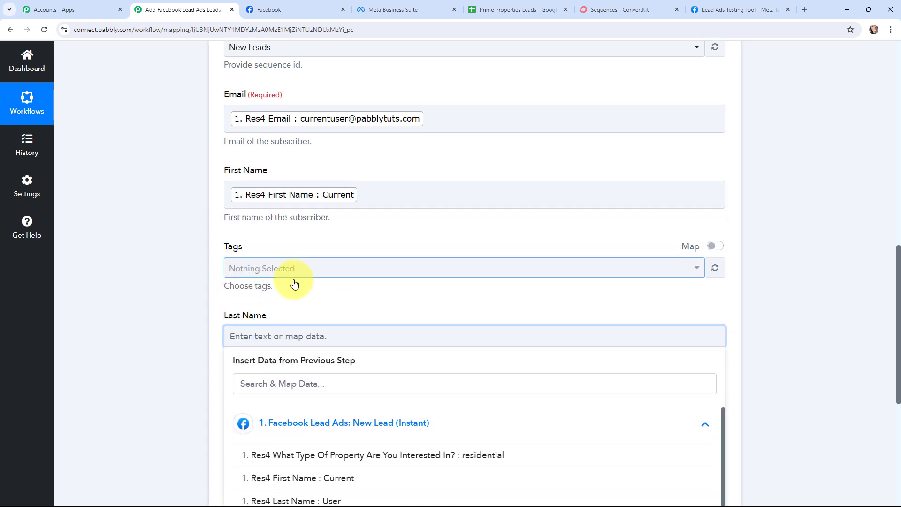
{"action": "scroll", "coordinate": [294, 283], "scroll_direction": "down", "scroll_amount": 3}
{"action": "left_click", "coordinate": [337, 372]}
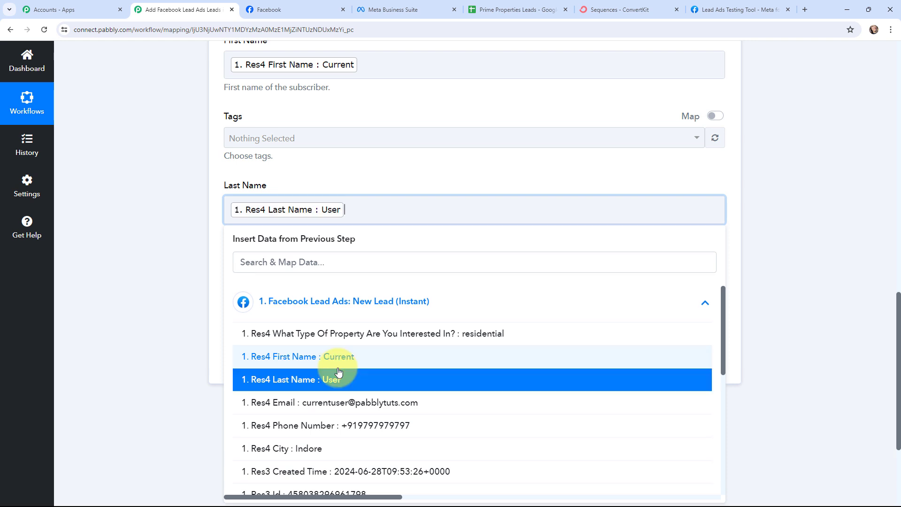
{"action": "left_click", "coordinate": [145, 238]}
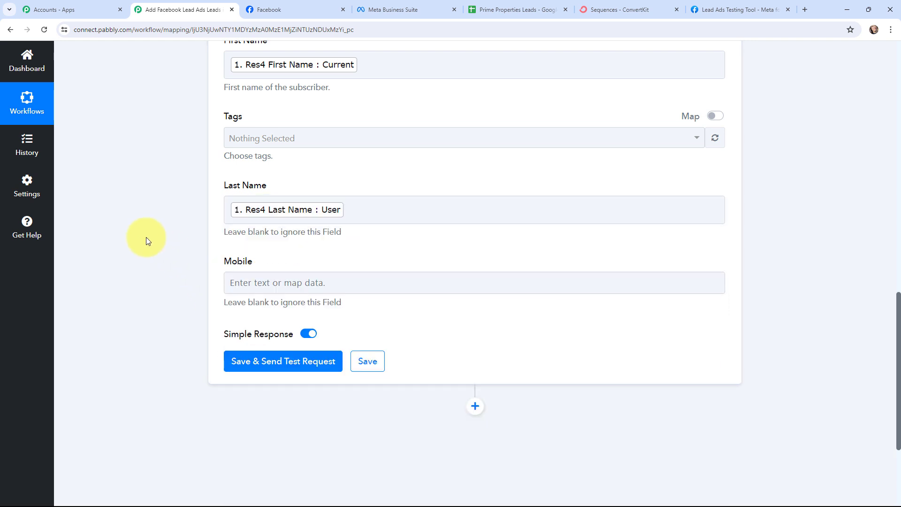
{"action": "scroll", "coordinate": [145, 237], "scroll_direction": "up", "scroll_amount": 1}
{"action": "left_click", "coordinate": [288, 329]}
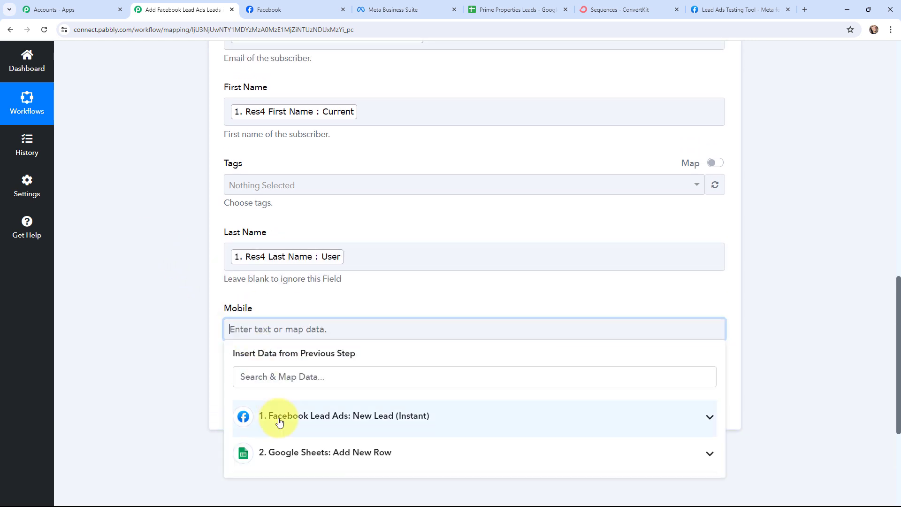
{"action": "scroll", "coordinate": [298, 294], "scroll_direction": "down", "scroll_amount": 3}
{"action": "left_click", "coordinate": [358, 364]}
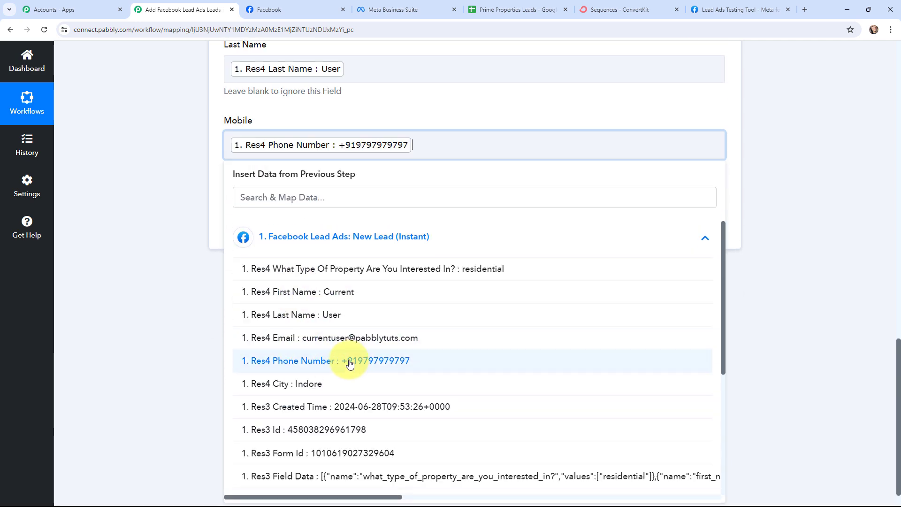
{"action": "left_click", "coordinate": [116, 309]}
{"action": "scroll", "coordinate": [225, 355], "scroll_direction": "up", "scroll_amount": 3}
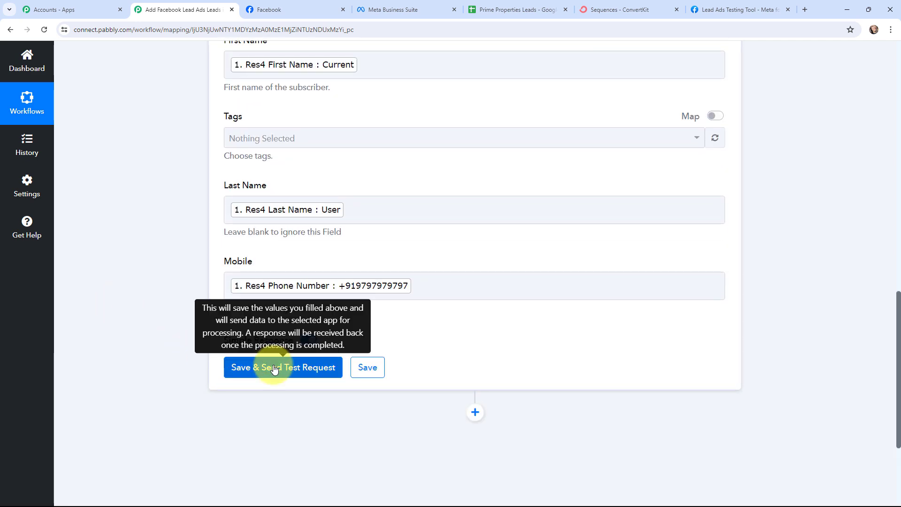
Step: Save the ConvertKit step and send a test request, then review the response
{"action": "left_click", "coordinate": [275, 368]}
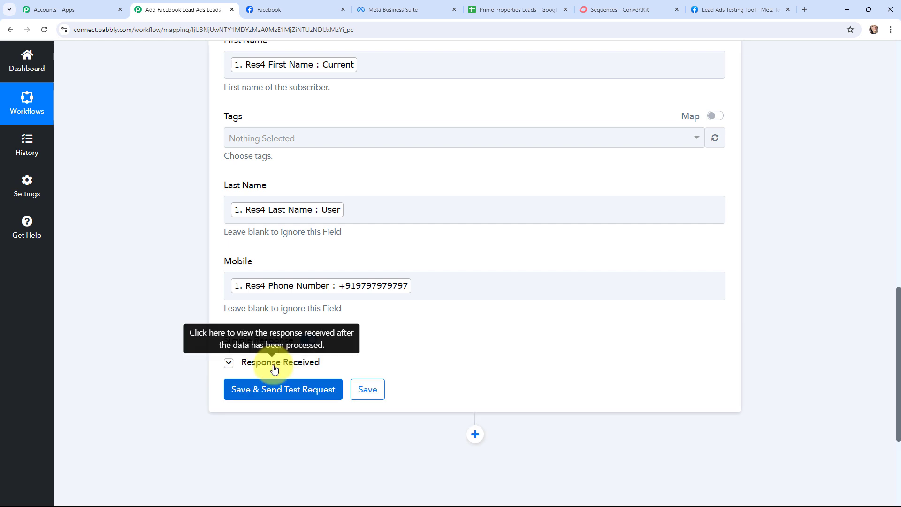
{"action": "scroll", "coordinate": [467, 291], "scroll_direction": "down", "scroll_amount": 1}
{"action": "scroll", "coordinate": [467, 291], "scroll_direction": "down", "scroll_amount": 1}
{"action": "scroll", "coordinate": [466, 287], "scroll_direction": "down", "scroll_amount": 1}
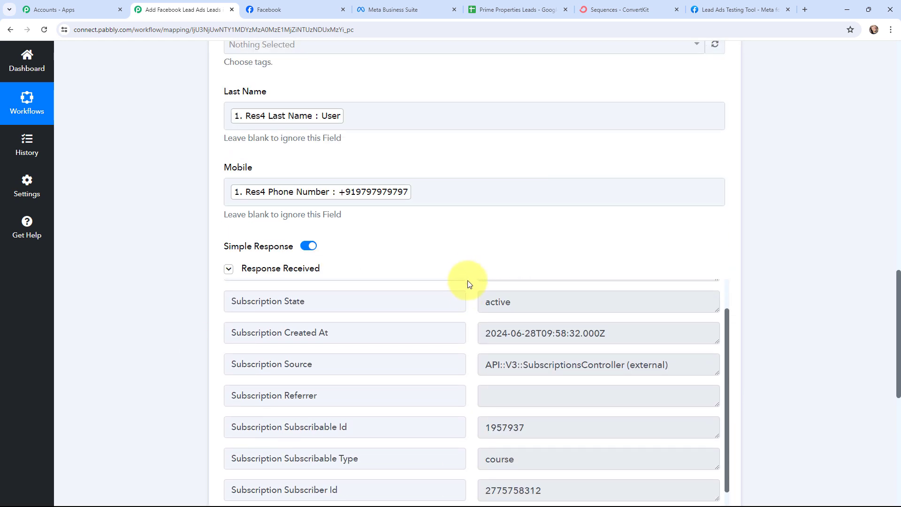
{"action": "scroll", "coordinate": [458, 278], "scroll_direction": "up", "scroll_amount": 1}
{"action": "scroll", "coordinate": [473, 225], "scroll_direction": "down", "scroll_amount": 3}
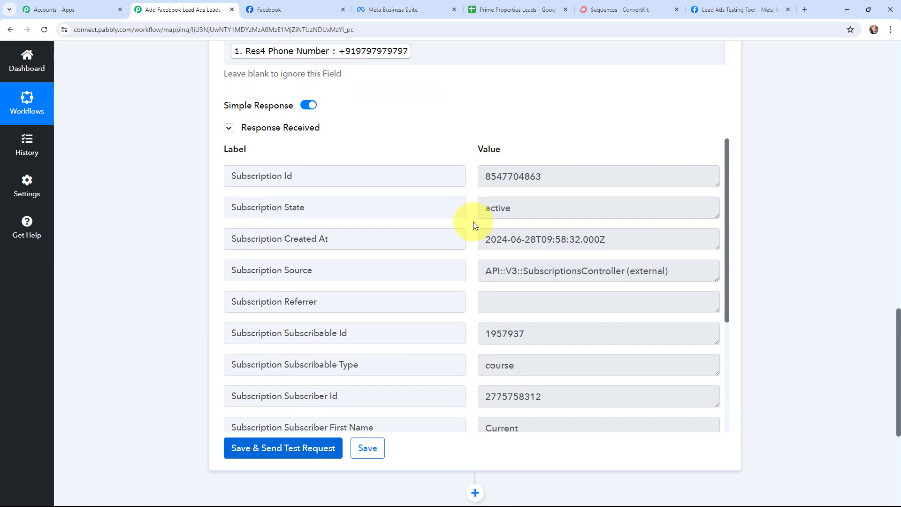
Step: Check the returned Subscription Id and active Subscription State, then view ConvertKit's Sequences page
{"action": "left_click_drag", "start_coordinate": [487, 176], "coordinate": [554, 191]}
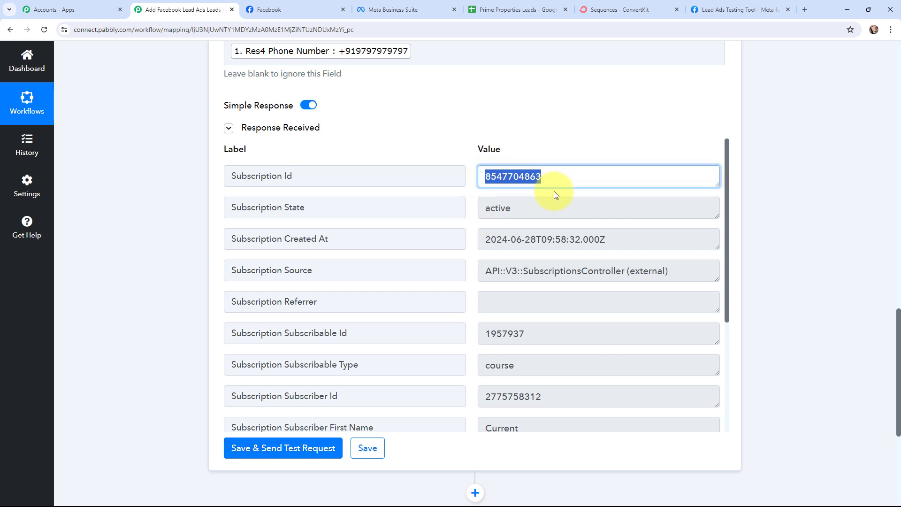
{"action": "left_click_drag", "start_coordinate": [483, 206], "coordinate": [511, 201]}
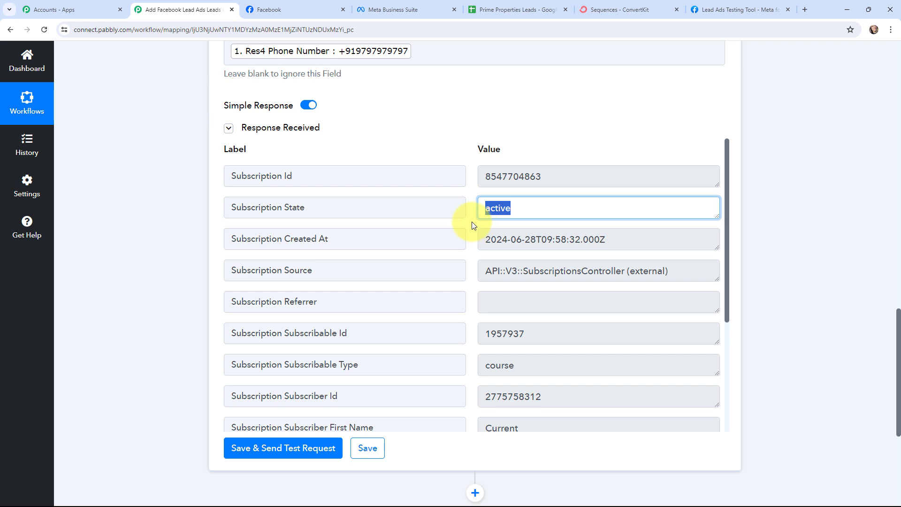
{"action": "left_click", "coordinate": [168, 242]}
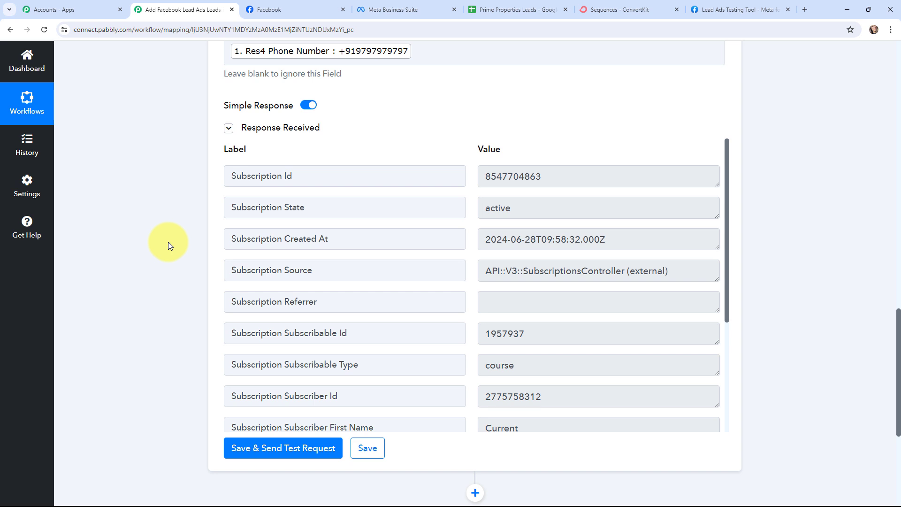
{"action": "key", "text": "ctrl+6"}
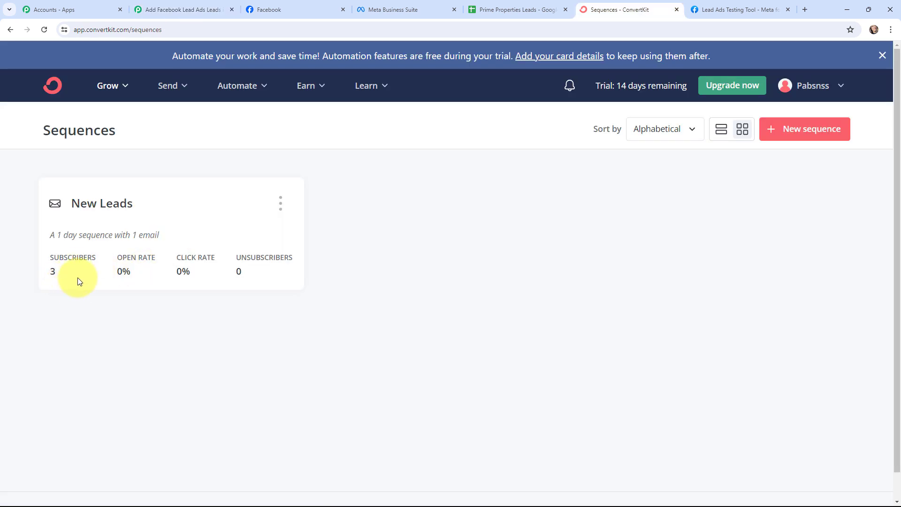
Step: Go to ConvertKit's Grow > Subscribers list and find the new confirmed lead
{"action": "left_click", "coordinate": [117, 87]}
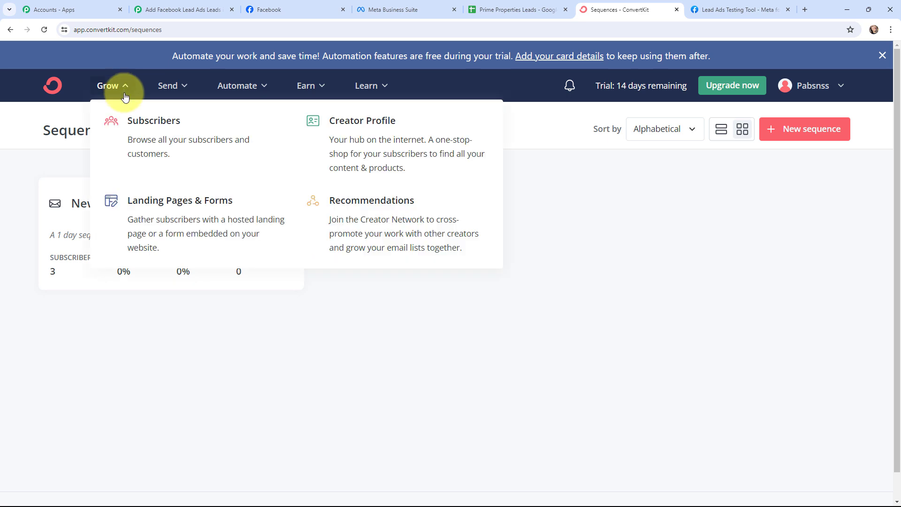
{"action": "left_click", "coordinate": [132, 132]}
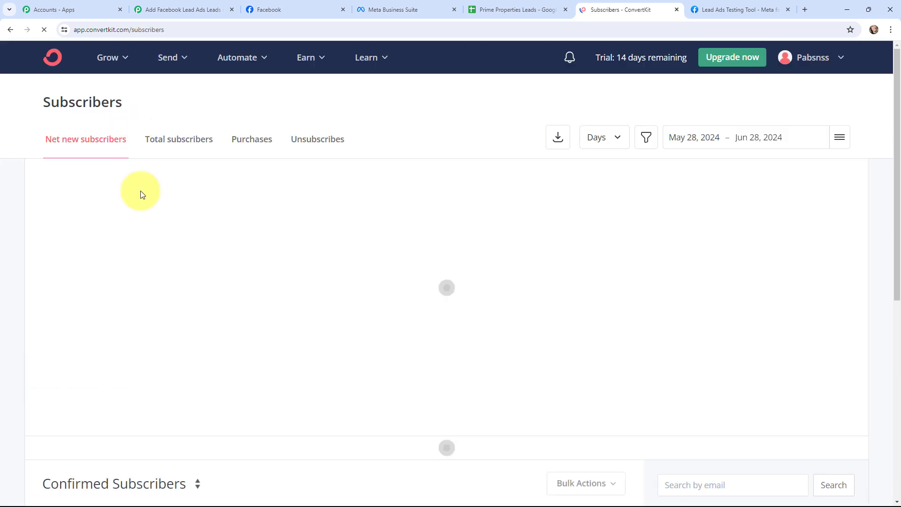
{"action": "scroll", "coordinate": [147, 230], "scroll_direction": "down", "scroll_amount": 4}
{"action": "scroll", "coordinate": [147, 230], "scroll_direction": "down", "scroll_amount": 2}
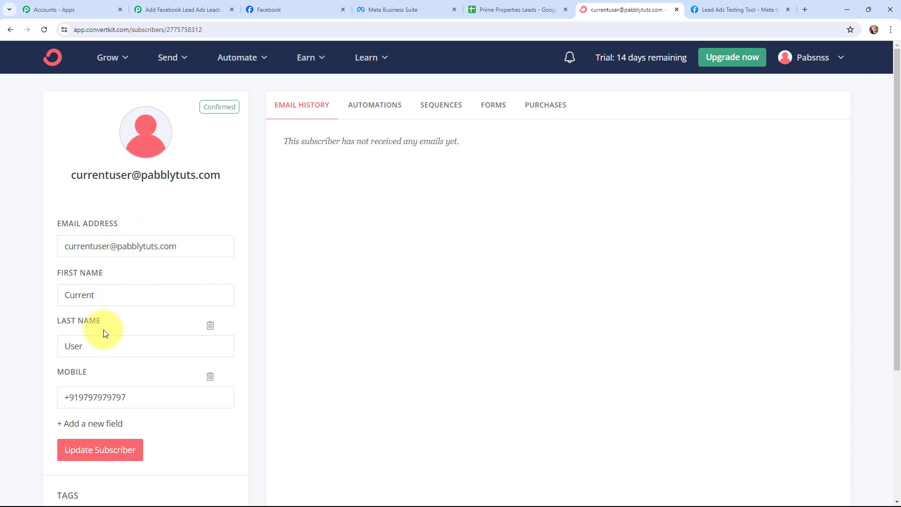
{"action": "scroll", "coordinate": [104, 332], "scroll_direction": "down", "scroll_amount": 2}
{"action": "scroll", "coordinate": [173, 321], "scroll_direction": "up", "scroll_amount": 2}
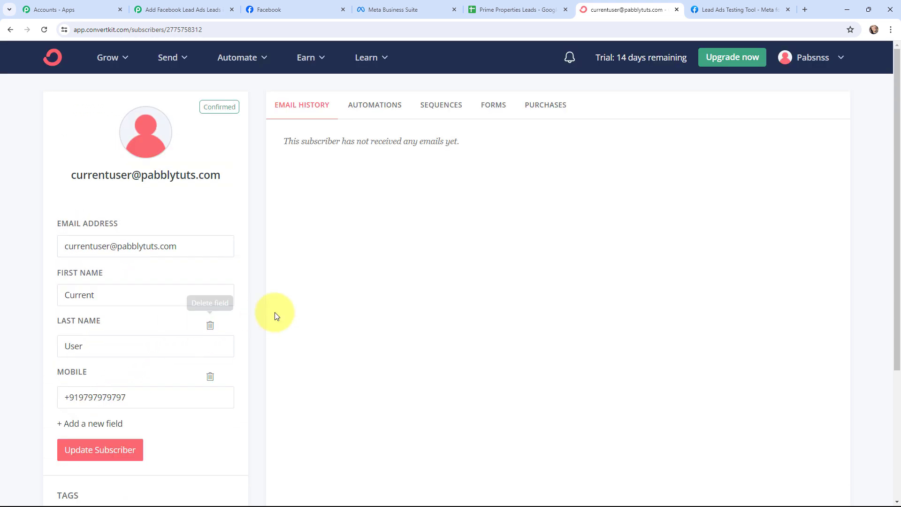